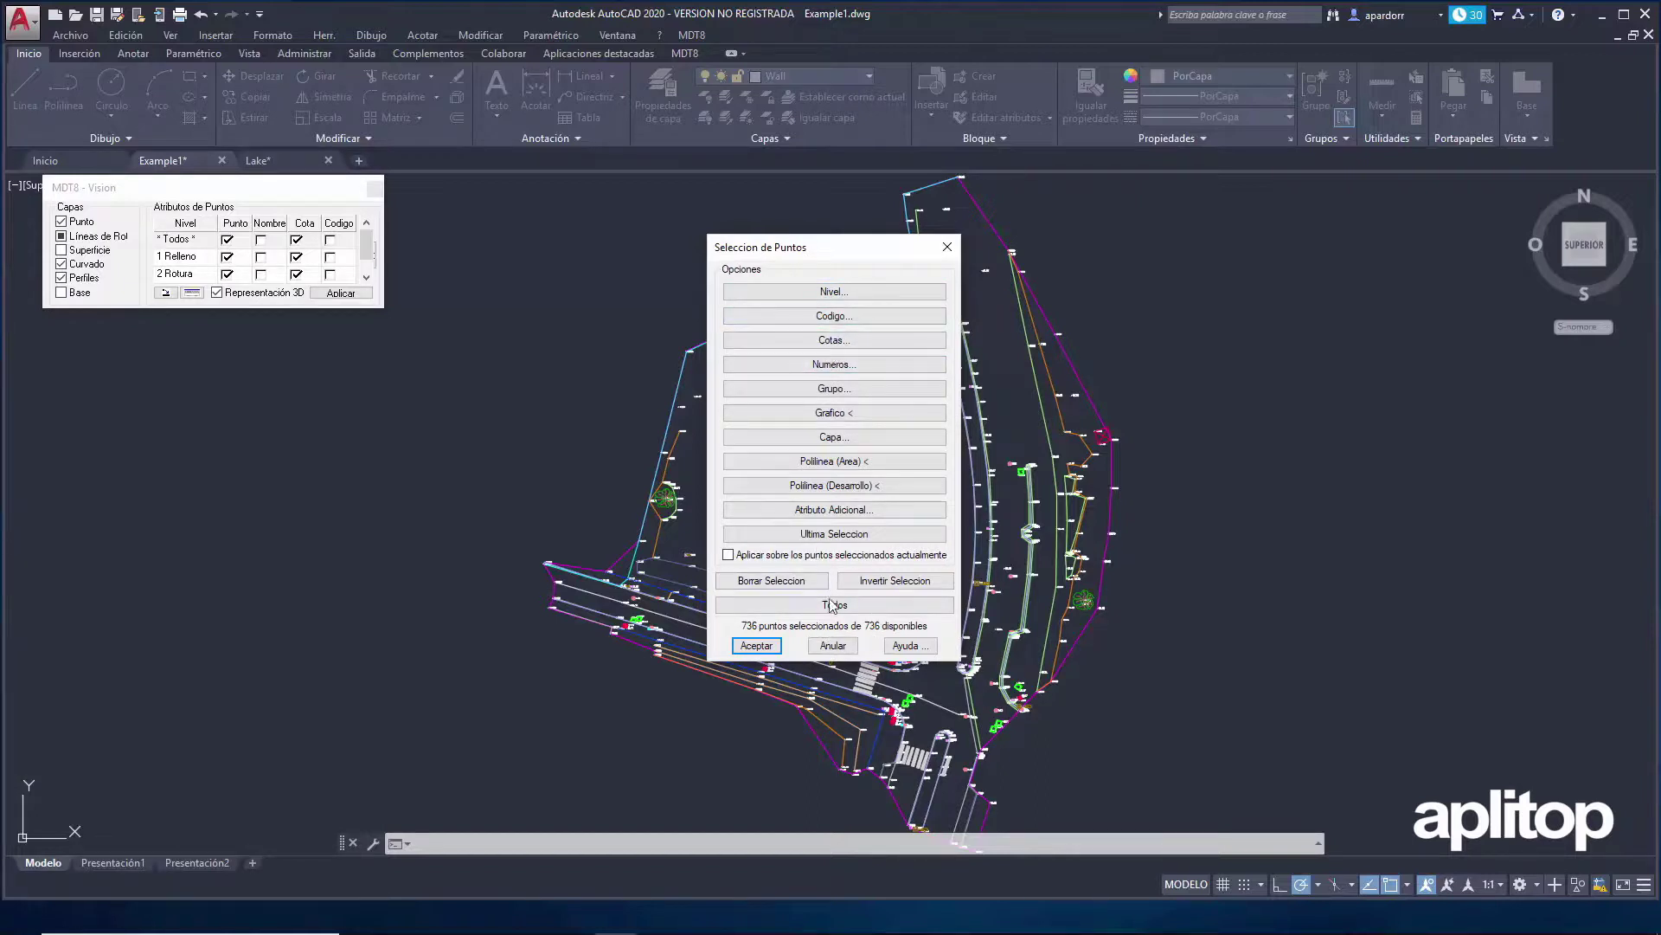
Step: Leave the point selection and remove the ALIGMENT layer from the surface's selected breakline layers
{"action": "left_click", "coordinate": [832, 646]}
{"action": "left_click", "coordinate": [716, 309]}
{"action": "left_click", "coordinate": [870, 336]}
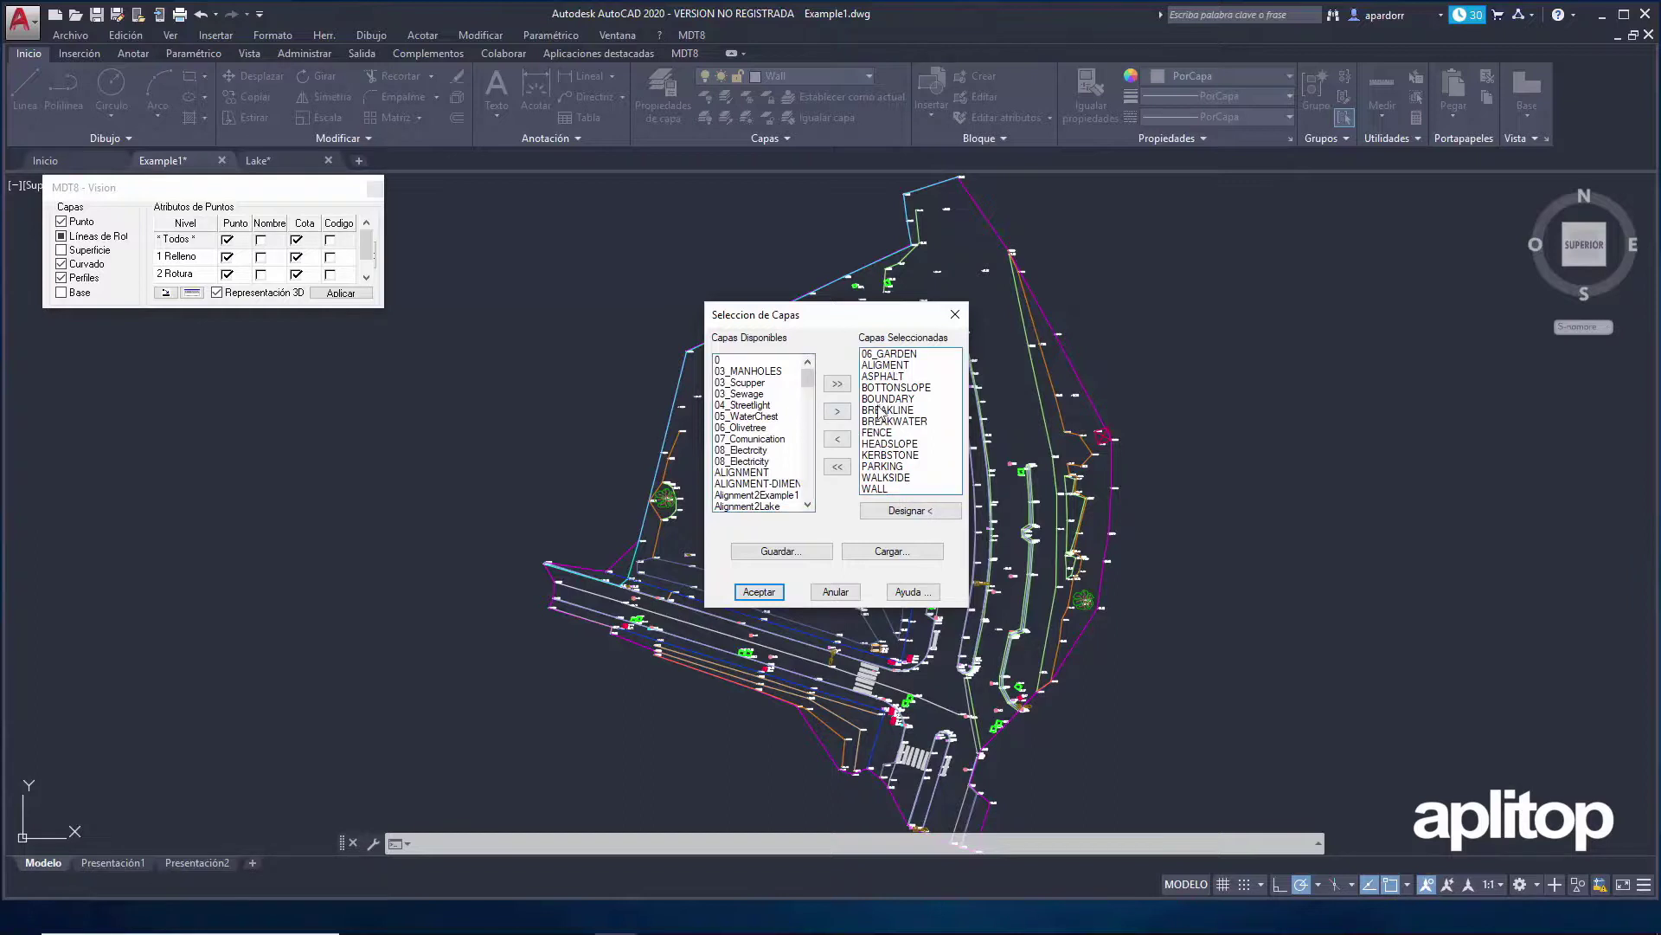
{"action": "left_click", "coordinate": [879, 366]}
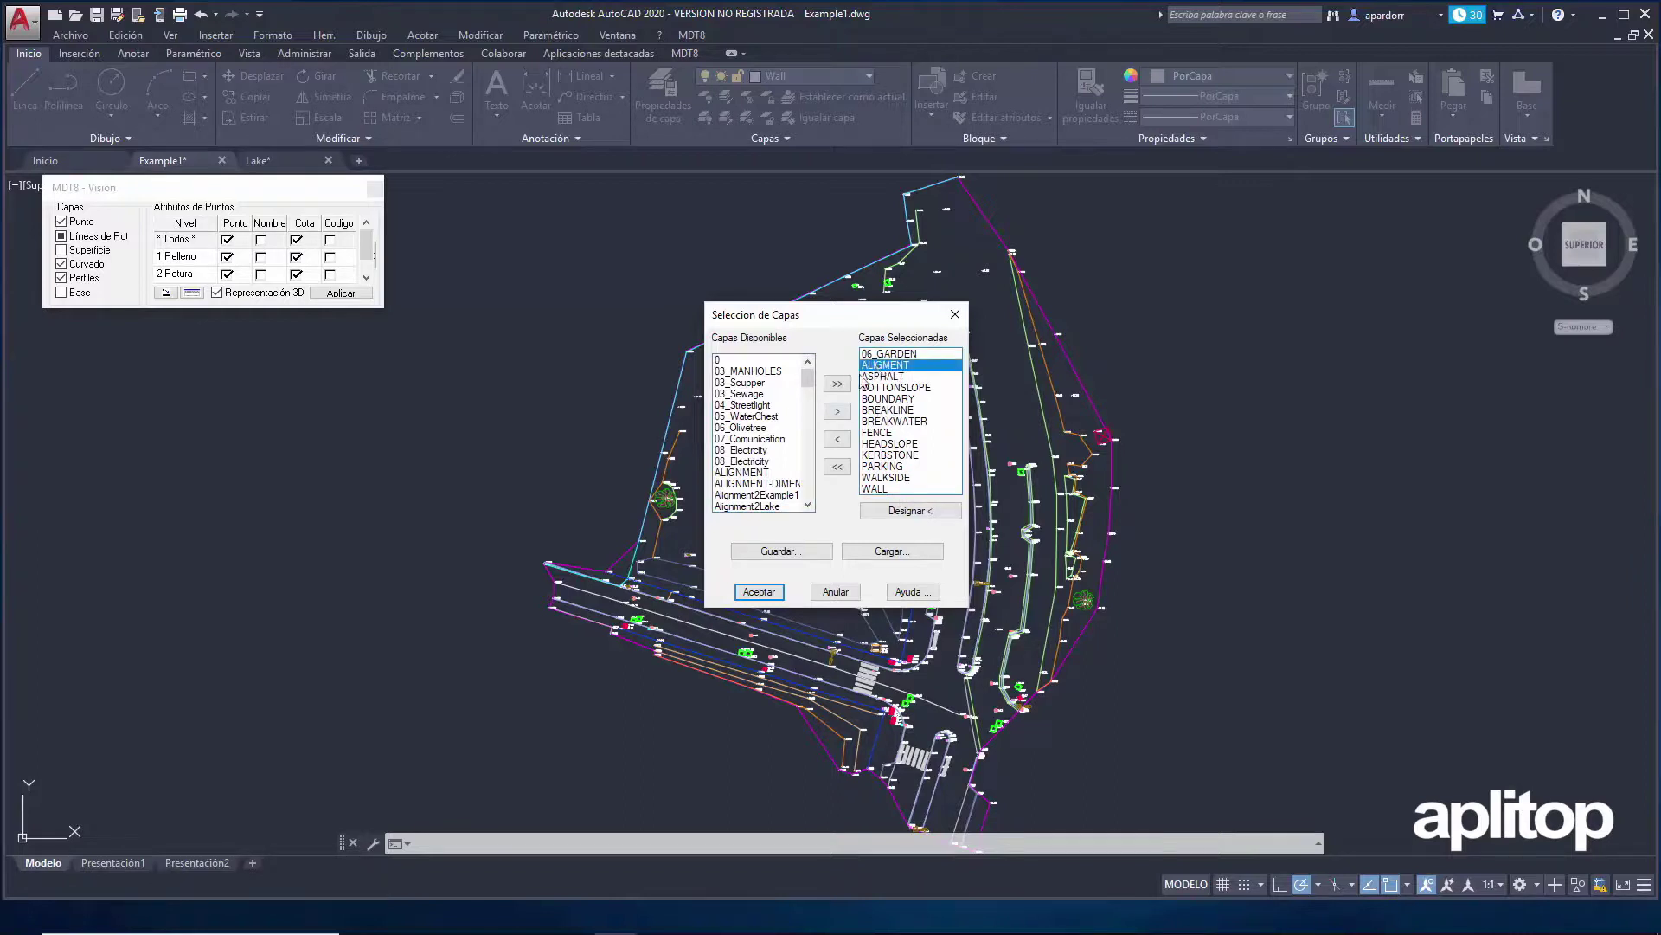
{"action": "left_click", "coordinate": [838, 442]}
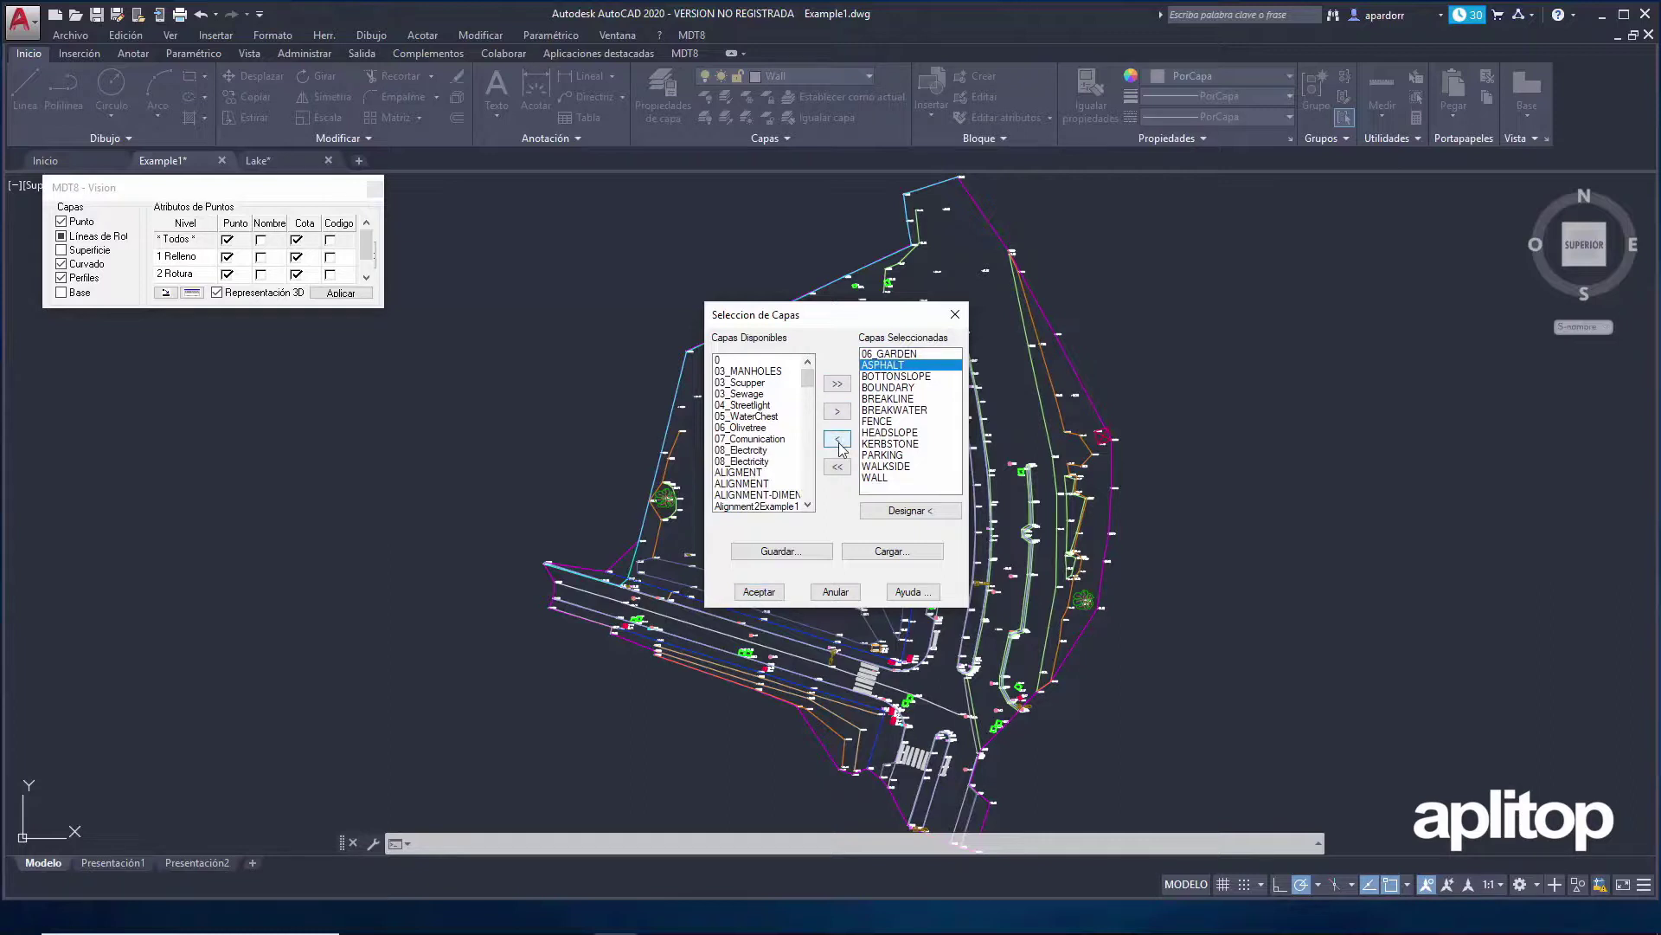
{"action": "left_click", "coordinate": [839, 406]}
{"action": "left_click", "coordinate": [761, 594]}
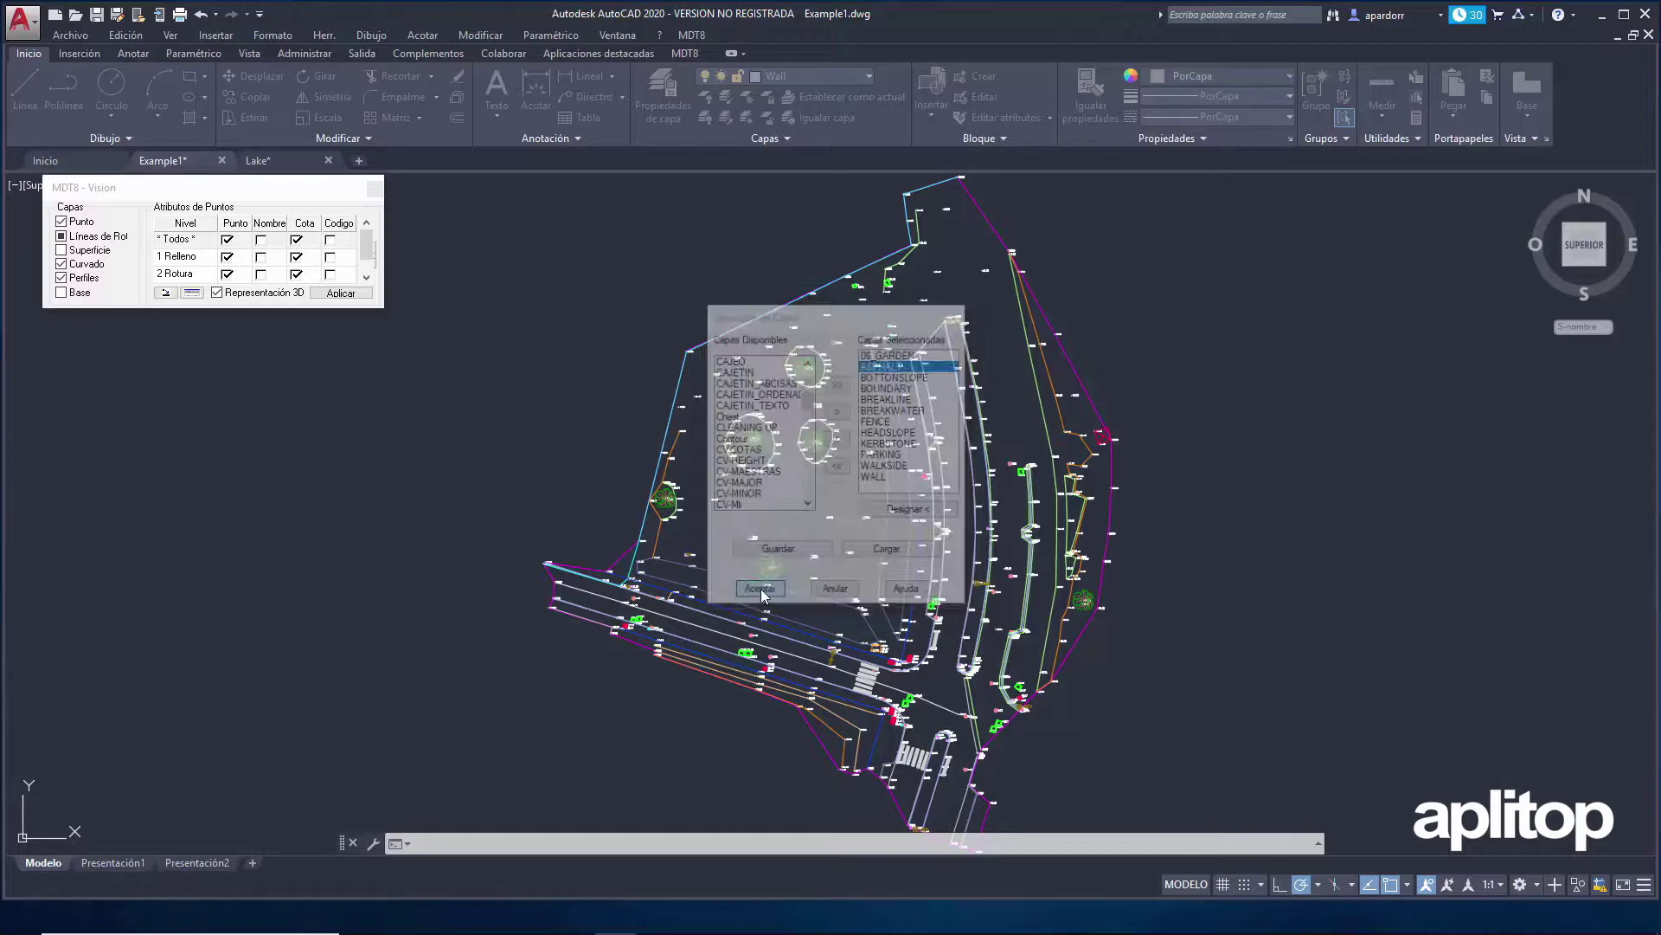
Step: Enable the contour line for the surface and assign the Boundary layer by picking the outer boundary in the drawing
{"action": "left_click", "coordinate": [736, 430]}
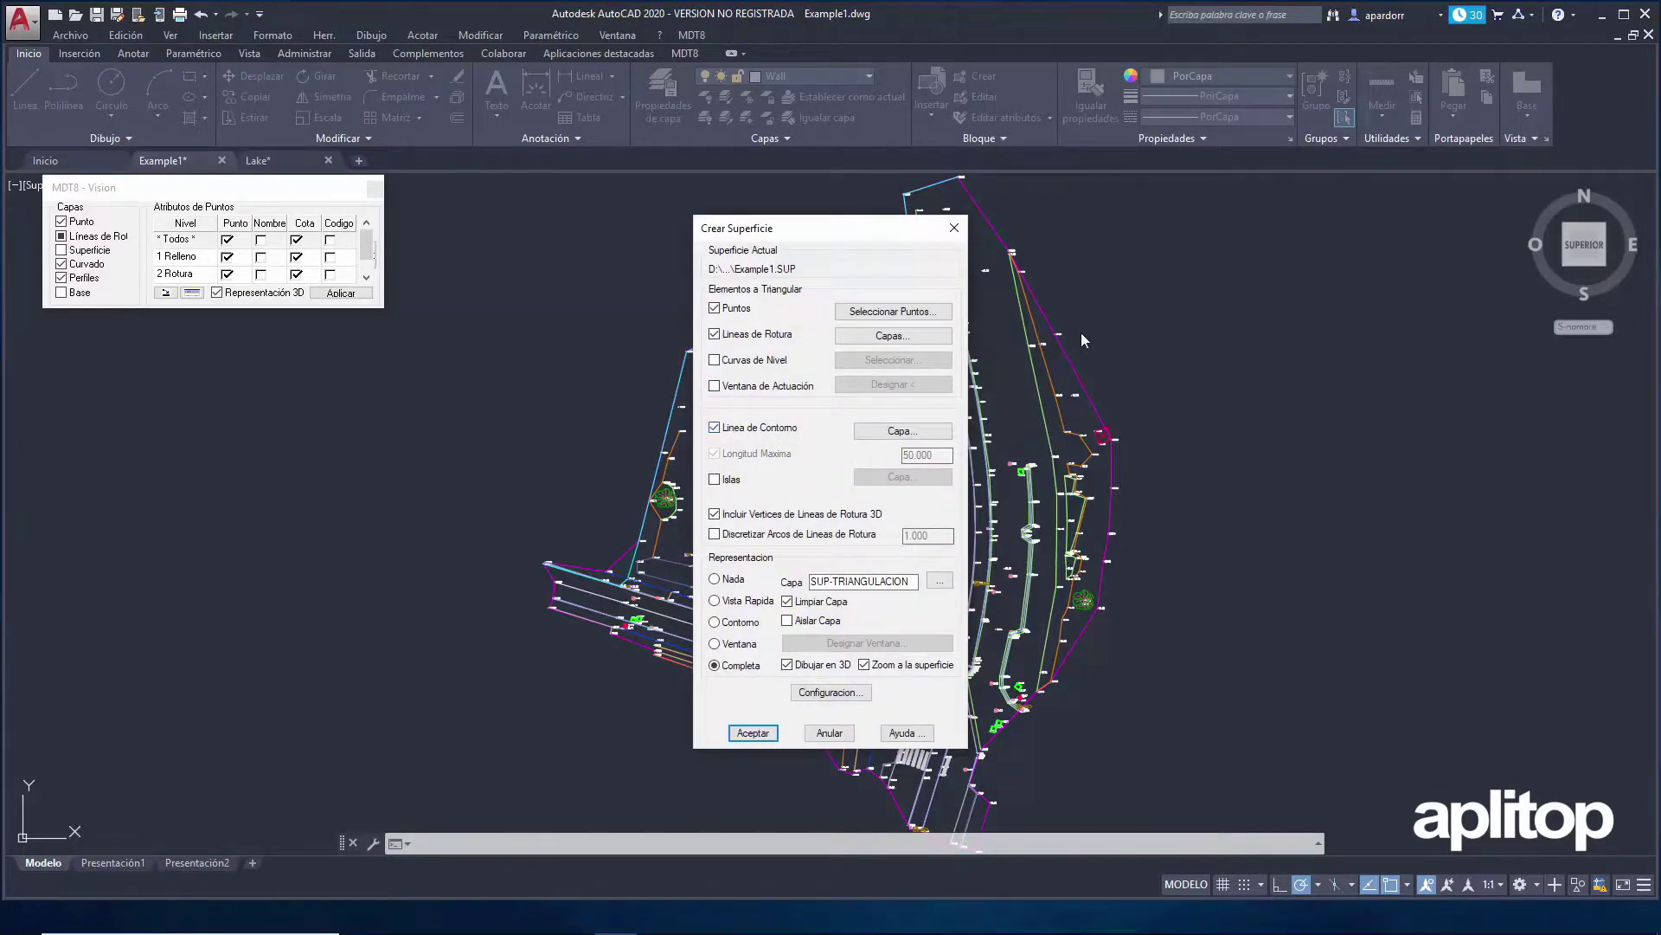
{"action": "left_click_drag", "start_coordinate": [866, 232], "coordinate": [1345, 216]}
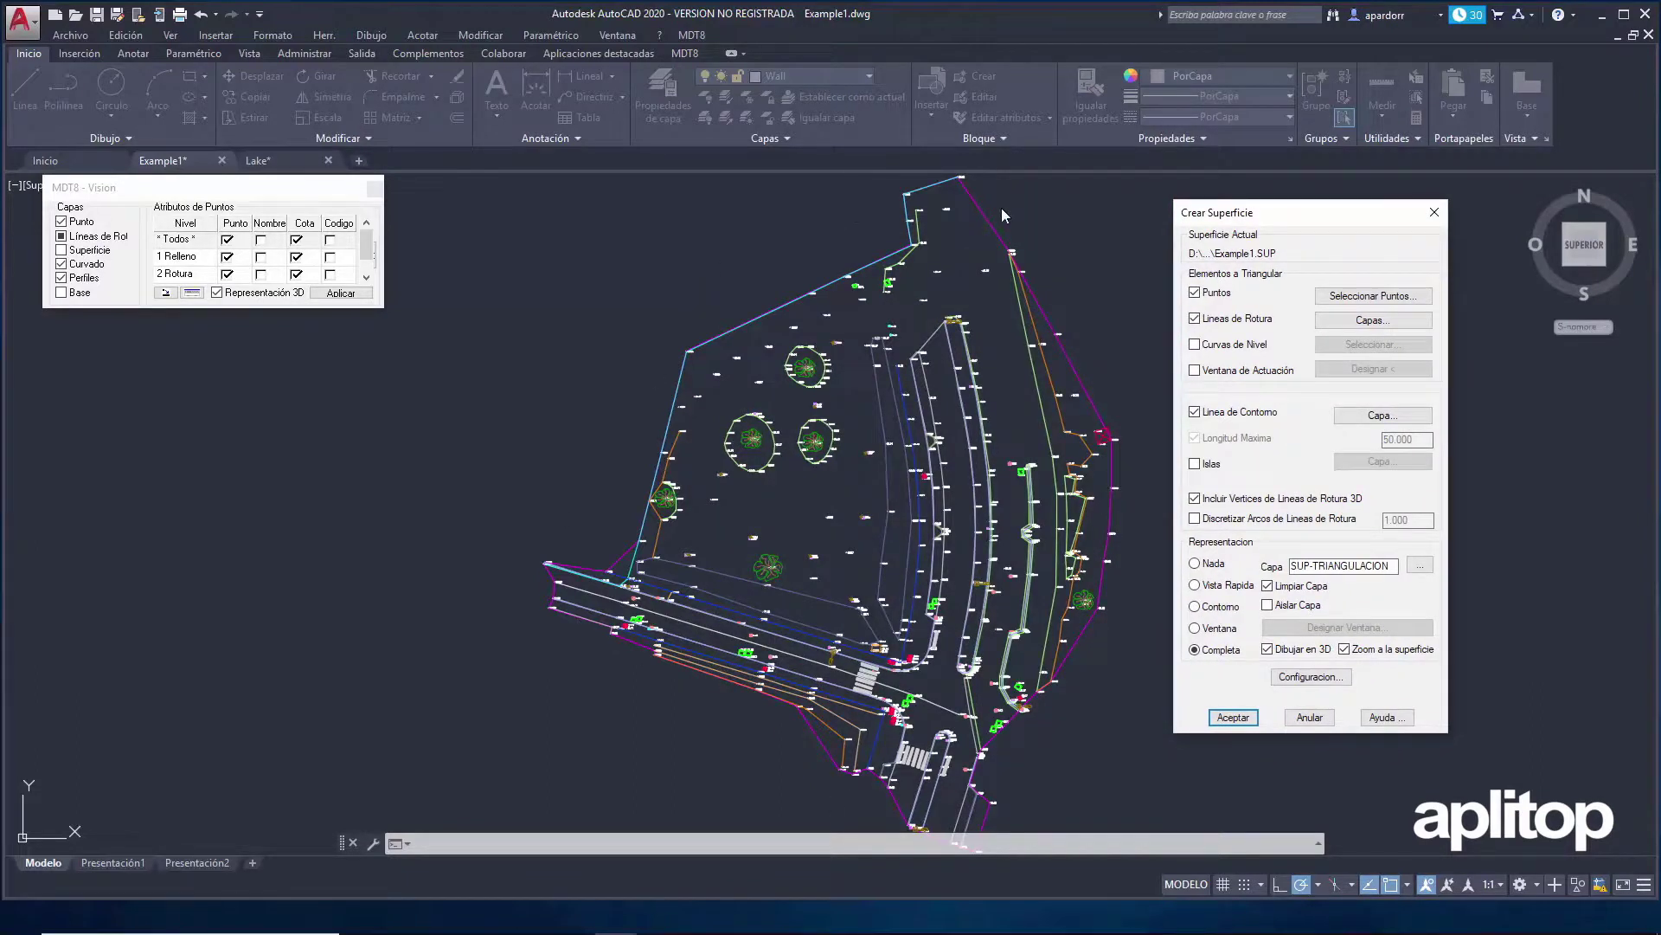
{"action": "left_click", "coordinate": [1382, 416]}
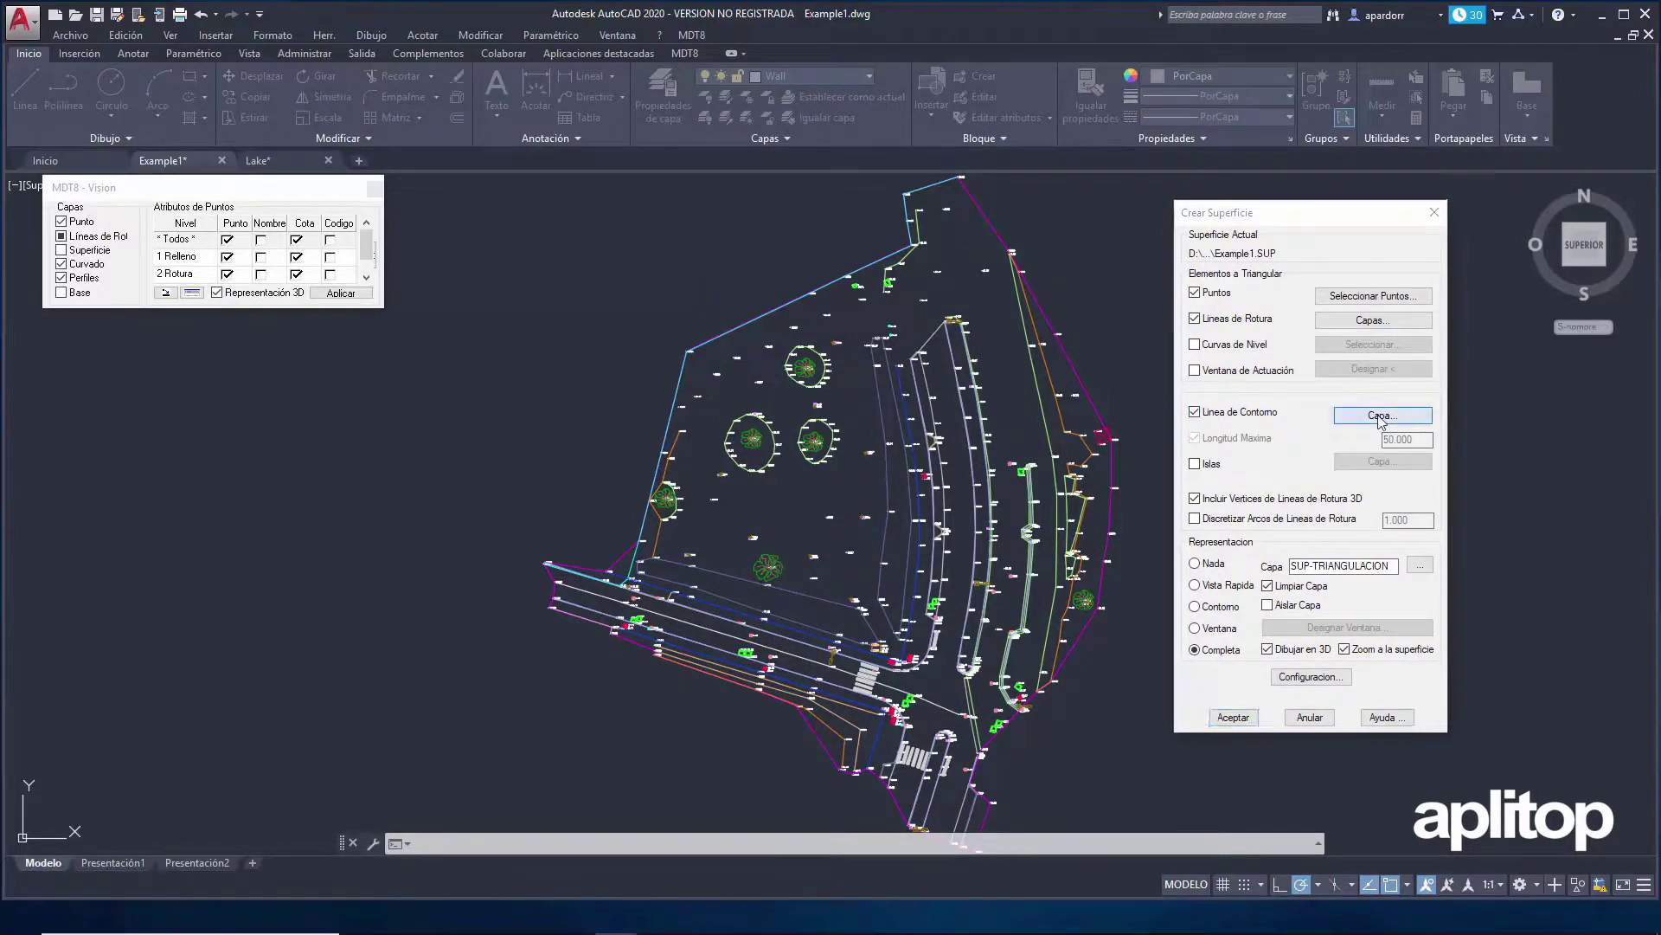
{"action": "left_click", "coordinate": [1074, 371]}
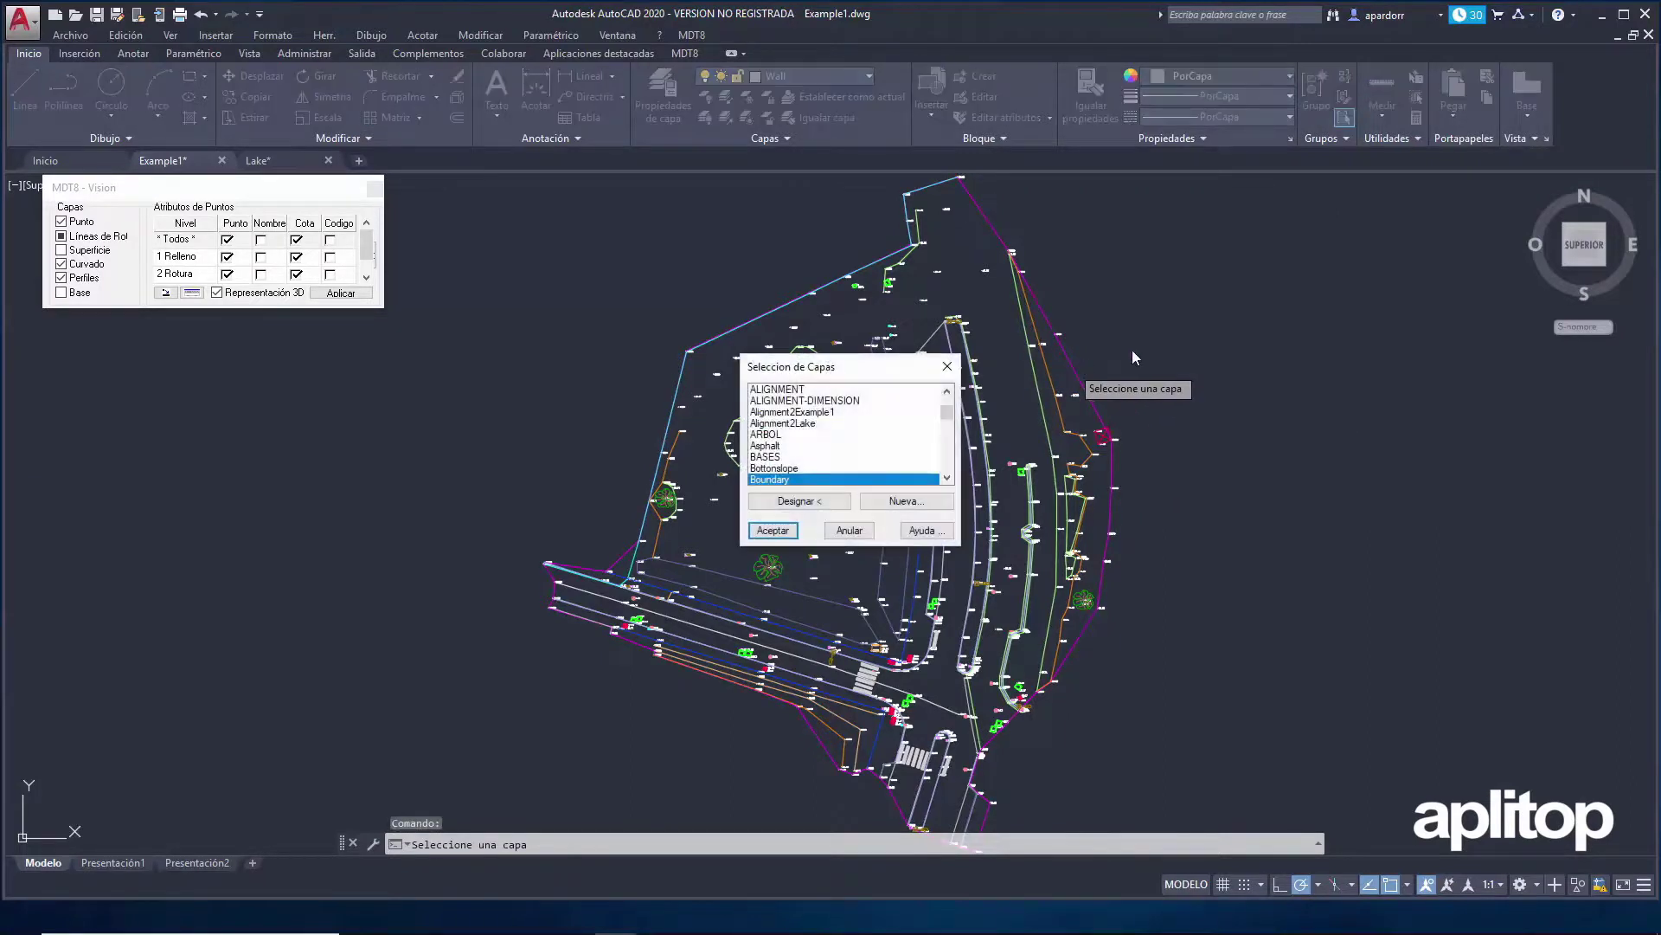
{"action": "left_click", "coordinate": [773, 530]}
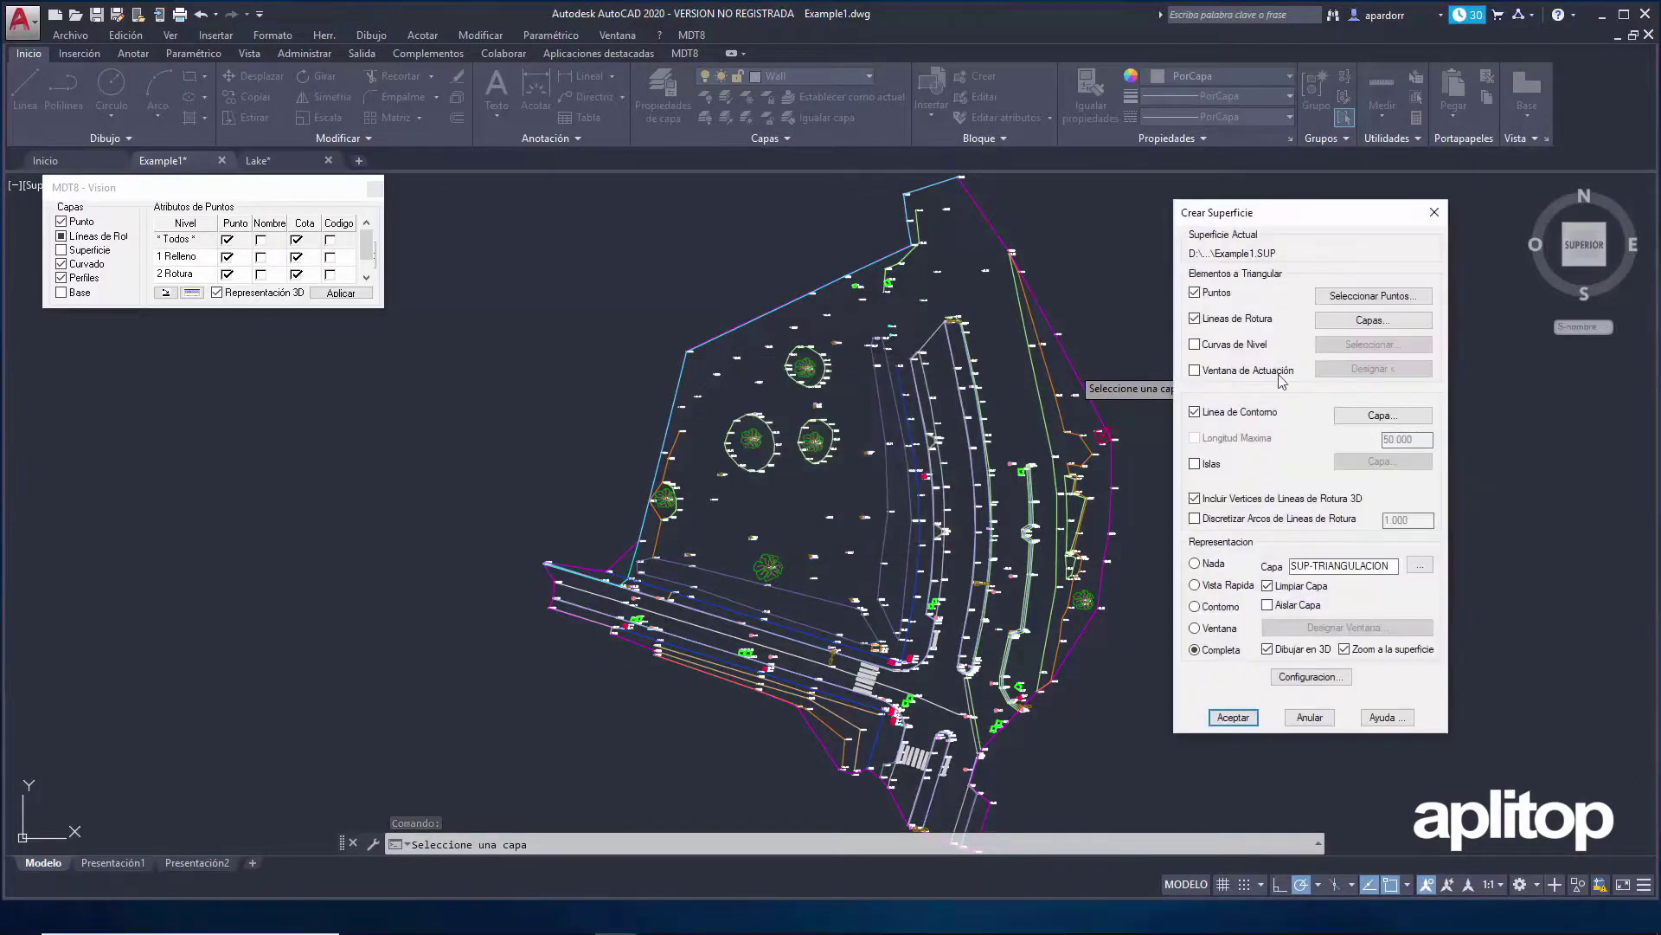
Step: Create the surface using the maximum length option instead of the contour line
{"action": "left_click", "coordinate": [1243, 413]}
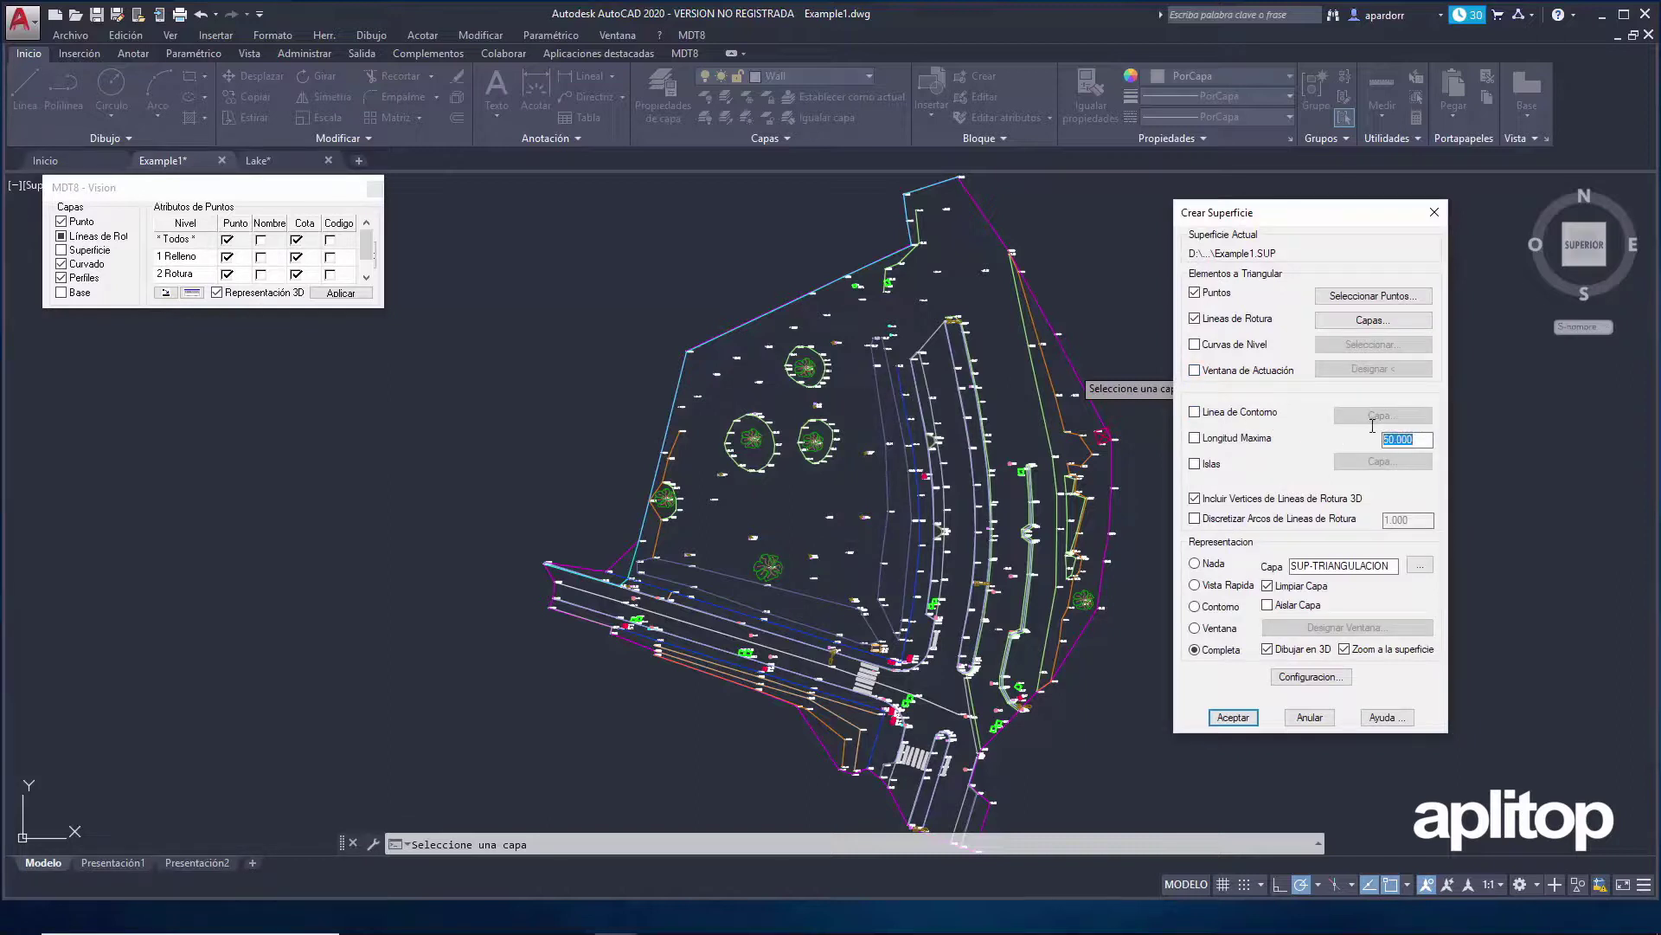
{"action": "left_click", "coordinate": [1244, 442]}
{"action": "left_click", "coordinate": [1233, 717]}
Step: Generate a quick profile with object snap off, along a line about 39.5 units long crossing the road to the eastern boundary
{"action": "left_click", "coordinate": [691, 35]}
{"action": "left_click", "coordinate": [705, 211]}
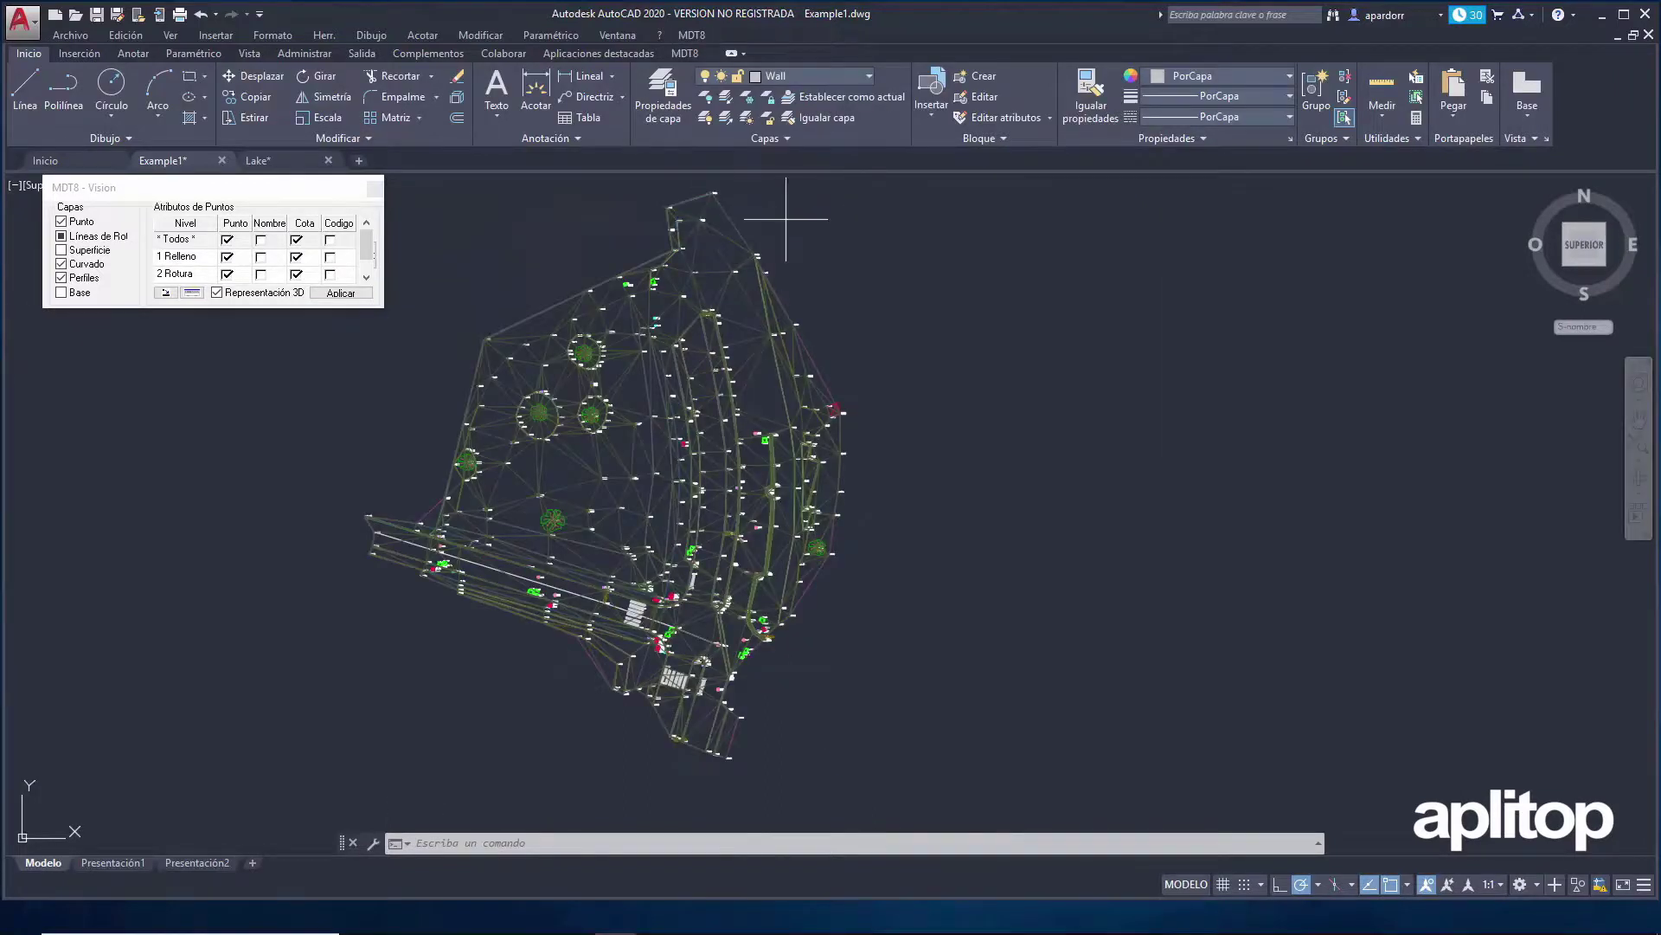
{"action": "scroll", "coordinate": [705, 502], "scroll_direction": "up", "scroll_amount": 4}
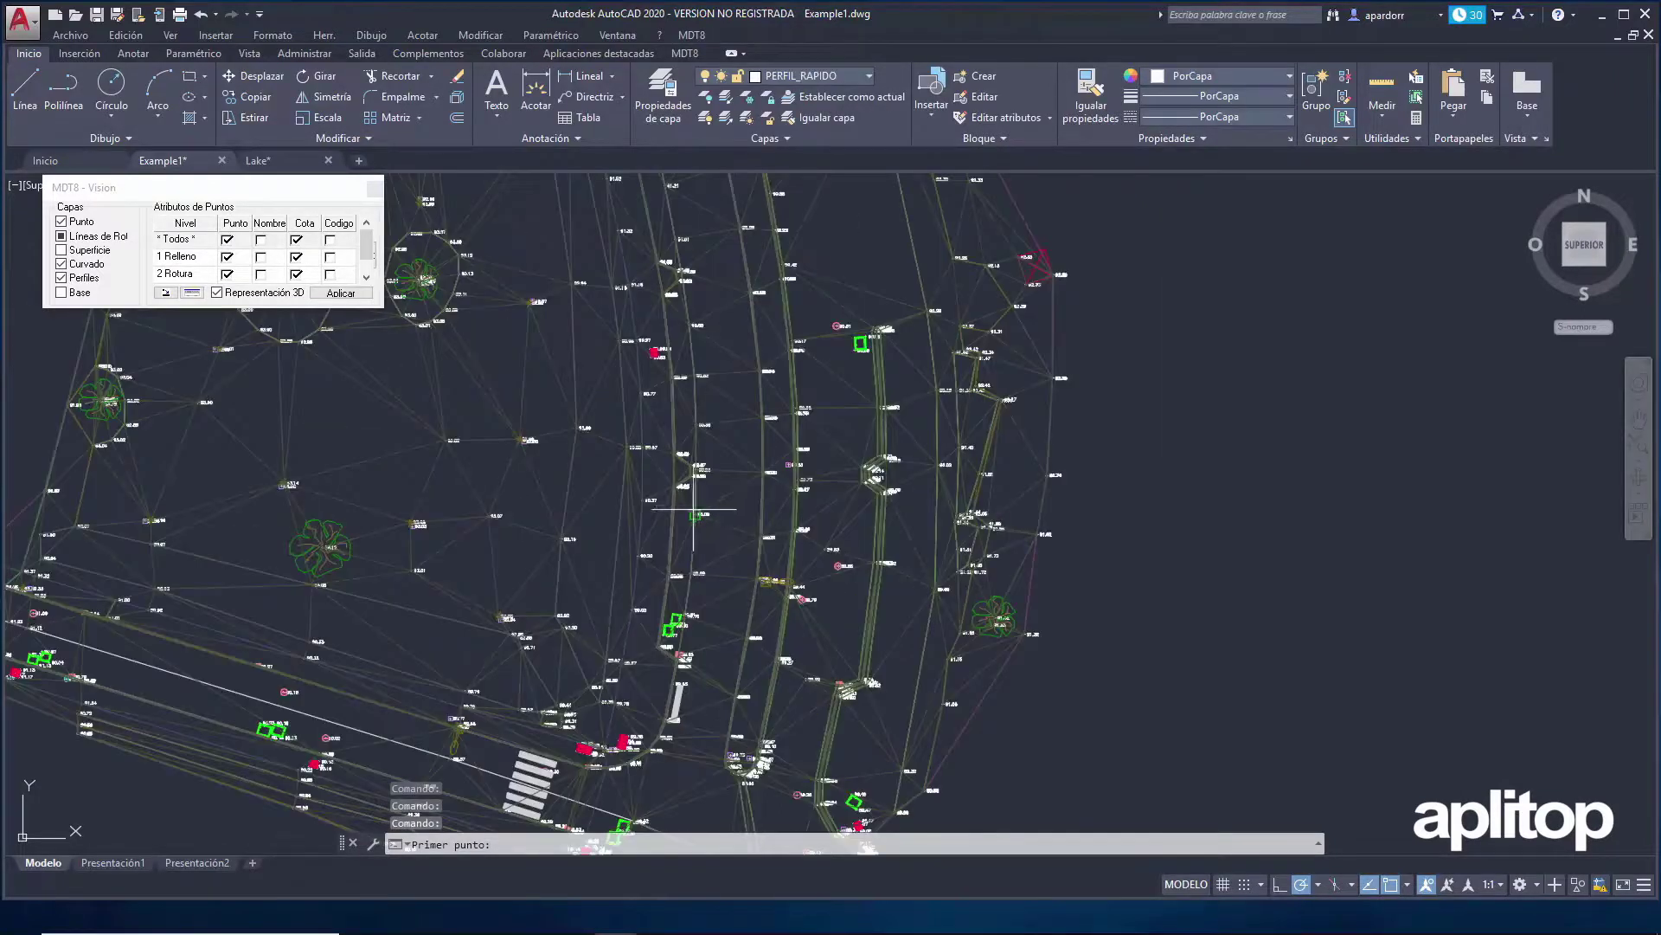
{"action": "key", "text": "F3"}
{"action": "left_click", "coordinate": [605, 518]}
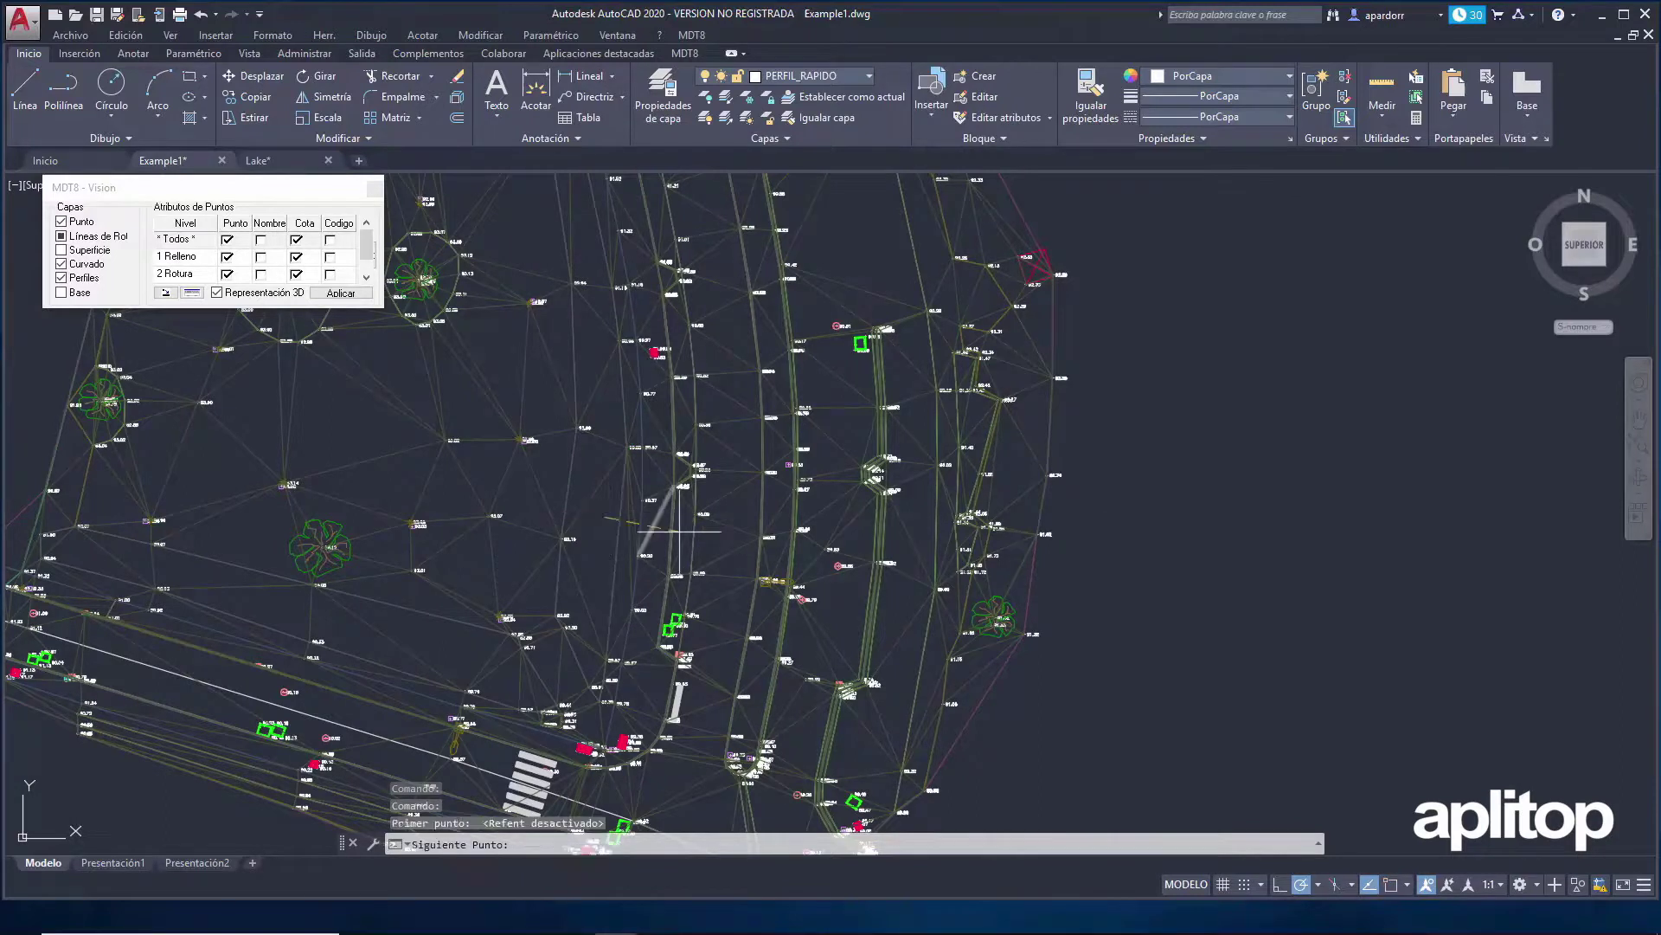
{"action": "left_click", "coordinate": [1068, 569]}
{"action": "key", "text": "Return"}
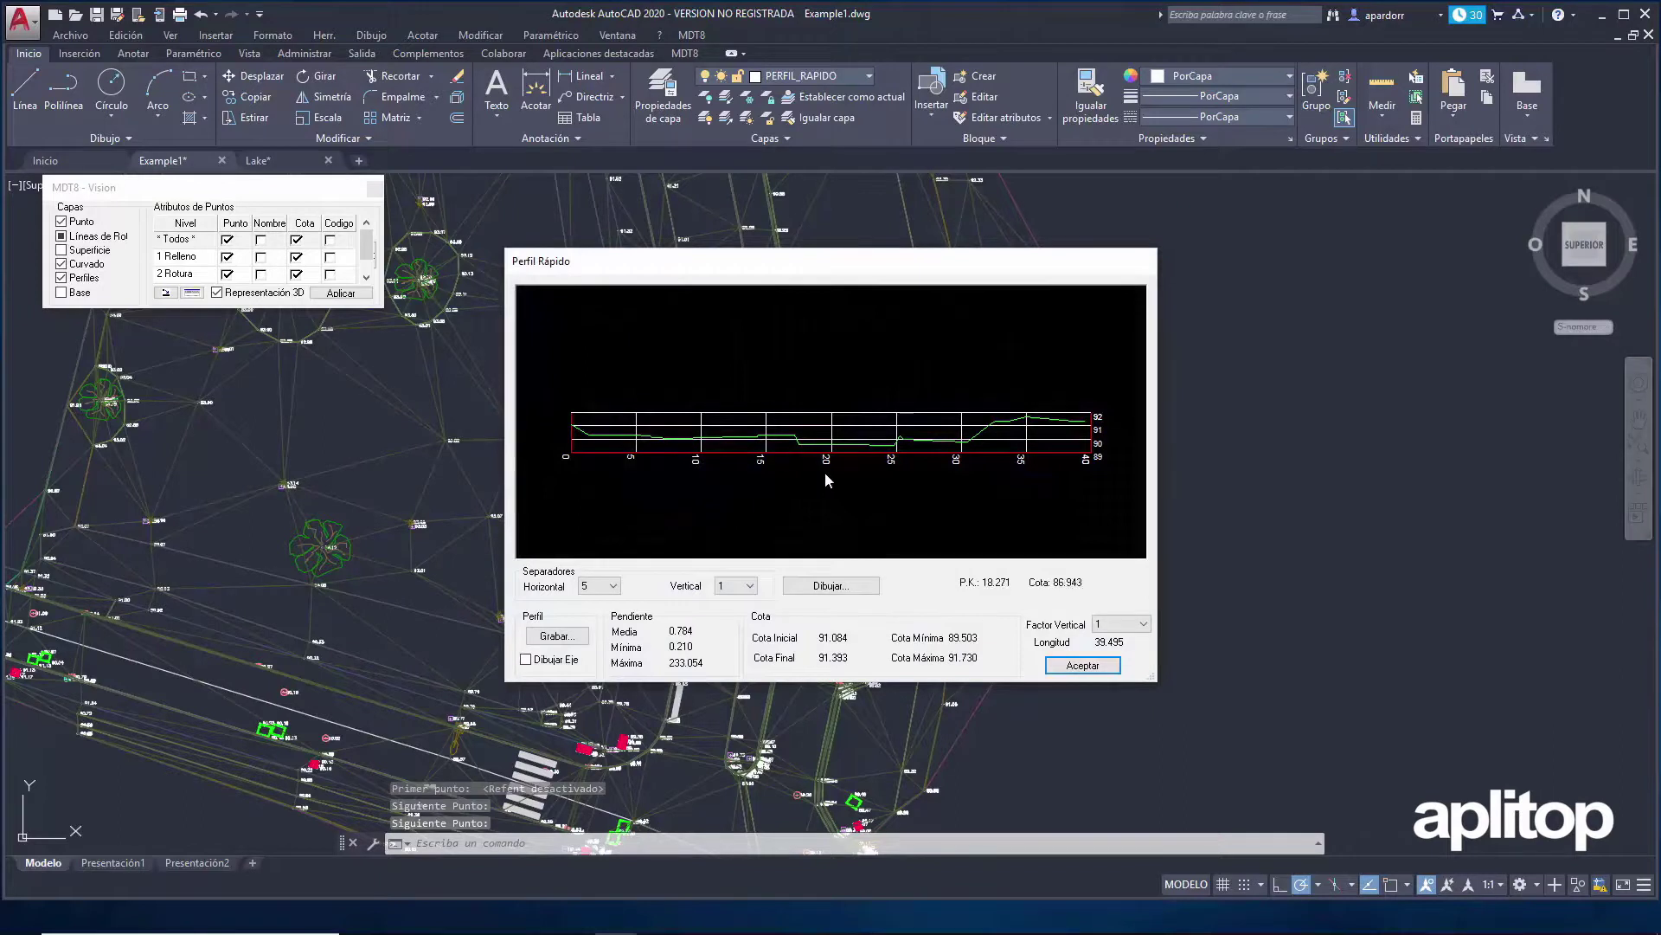
Step: Exaggerate the quick profile with a vertical factor of 5 and close its preview
{"action": "left_click", "coordinate": [1125, 624]}
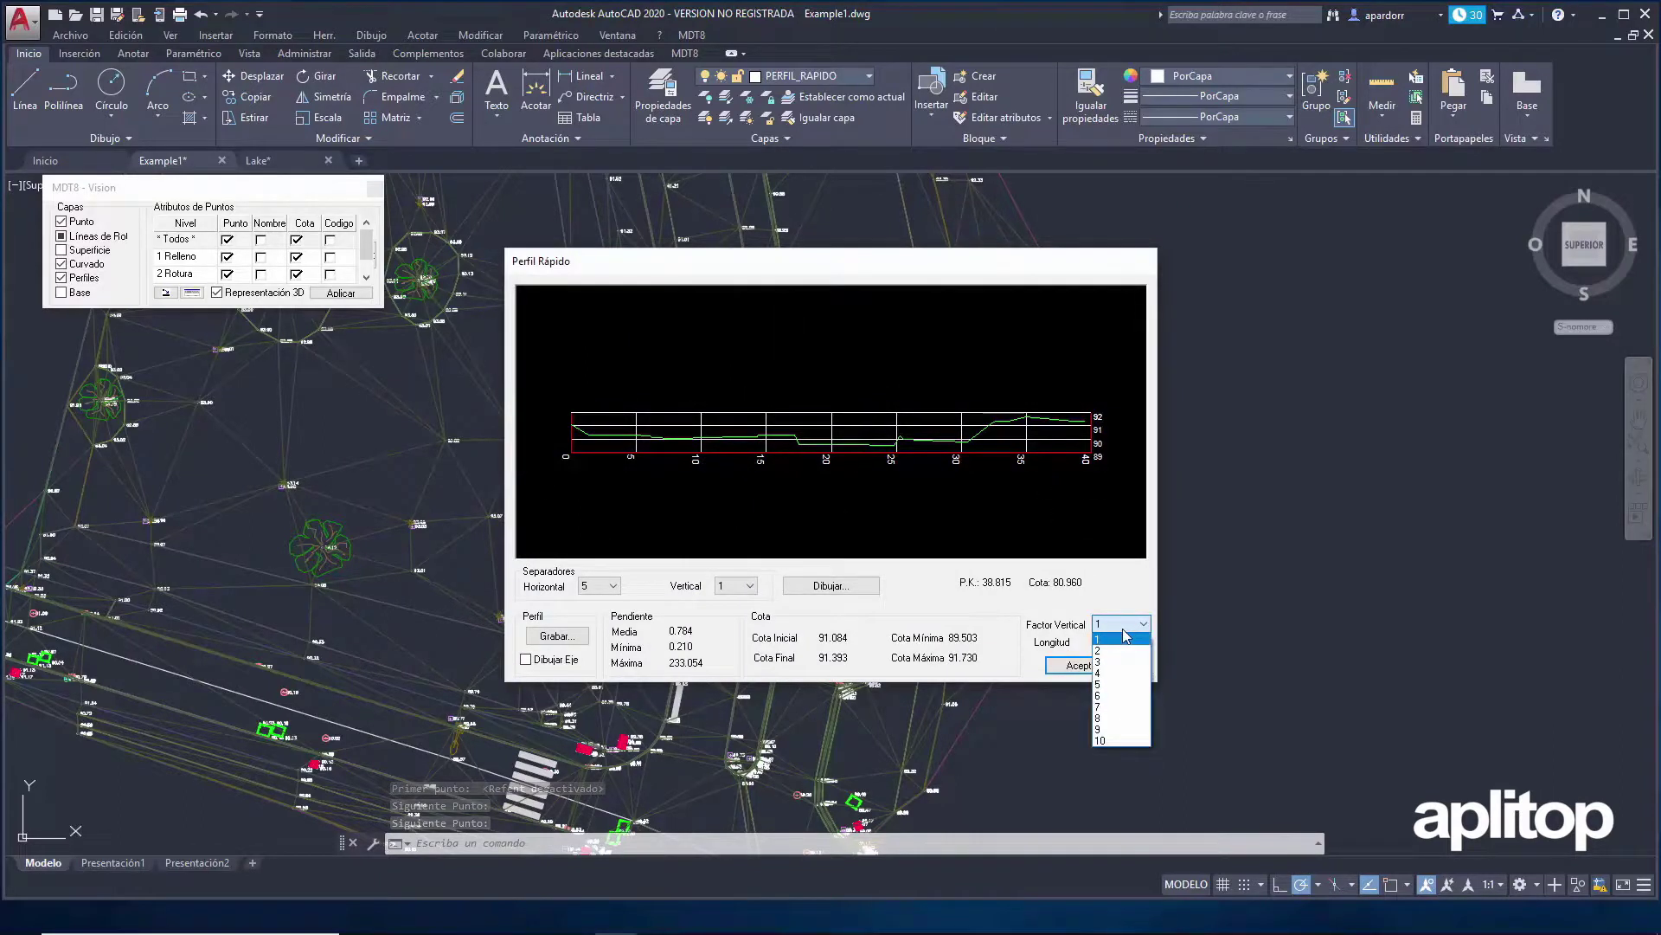
{"action": "left_click", "coordinate": [1121, 683]}
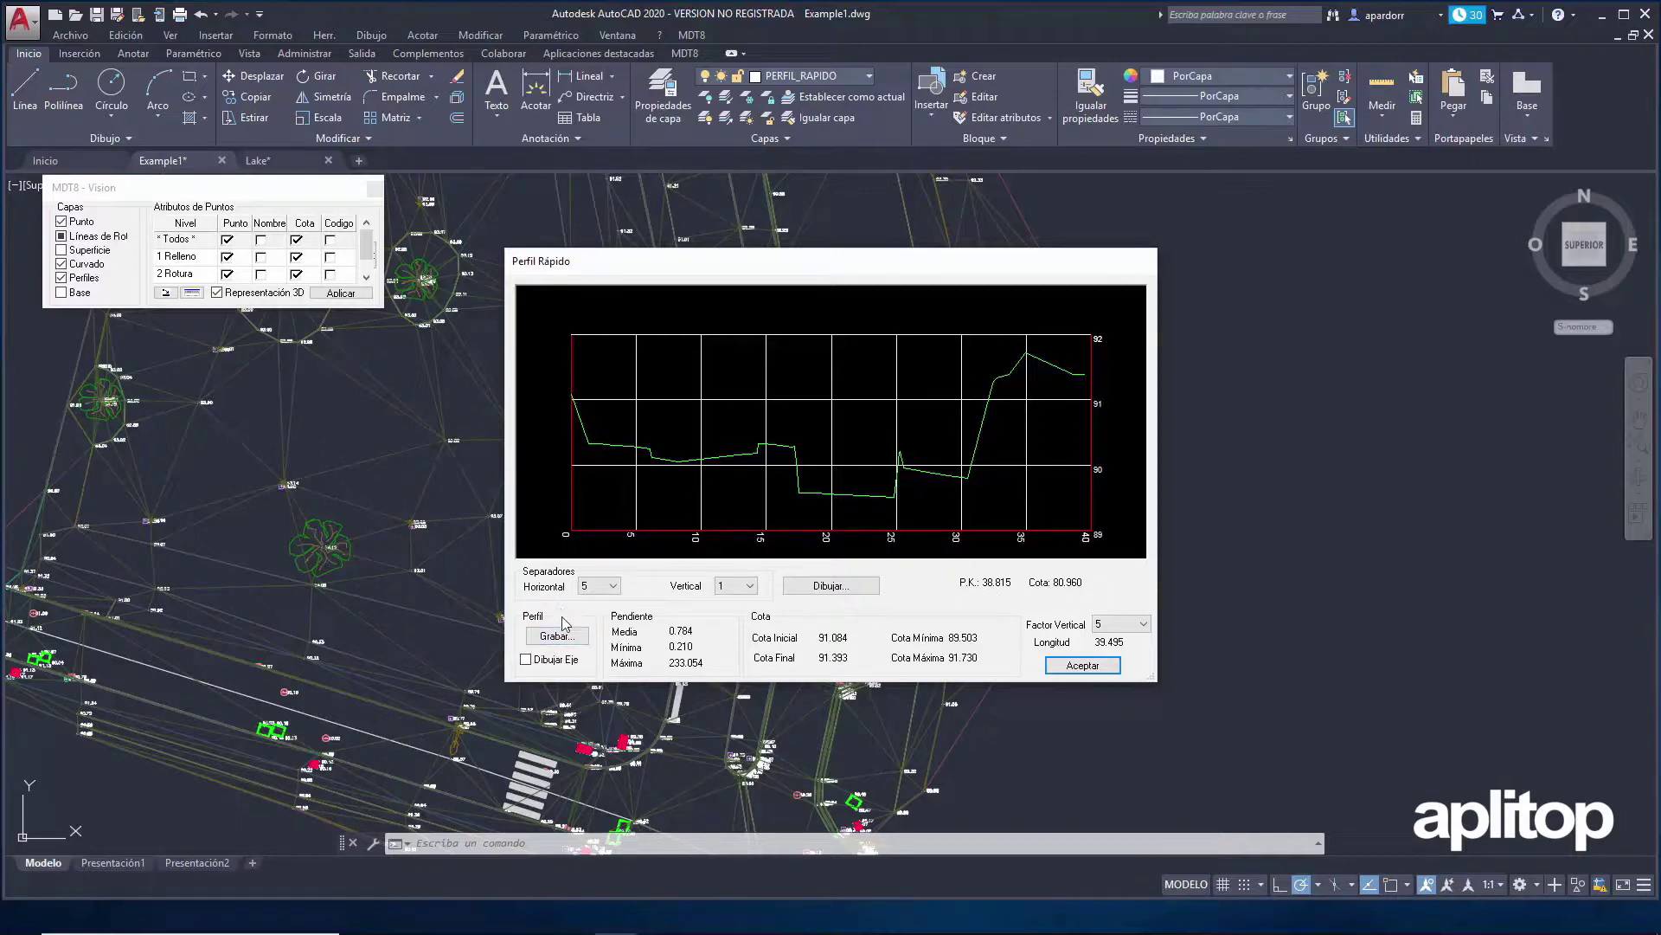
{"action": "left_click", "coordinate": [1083, 665]}
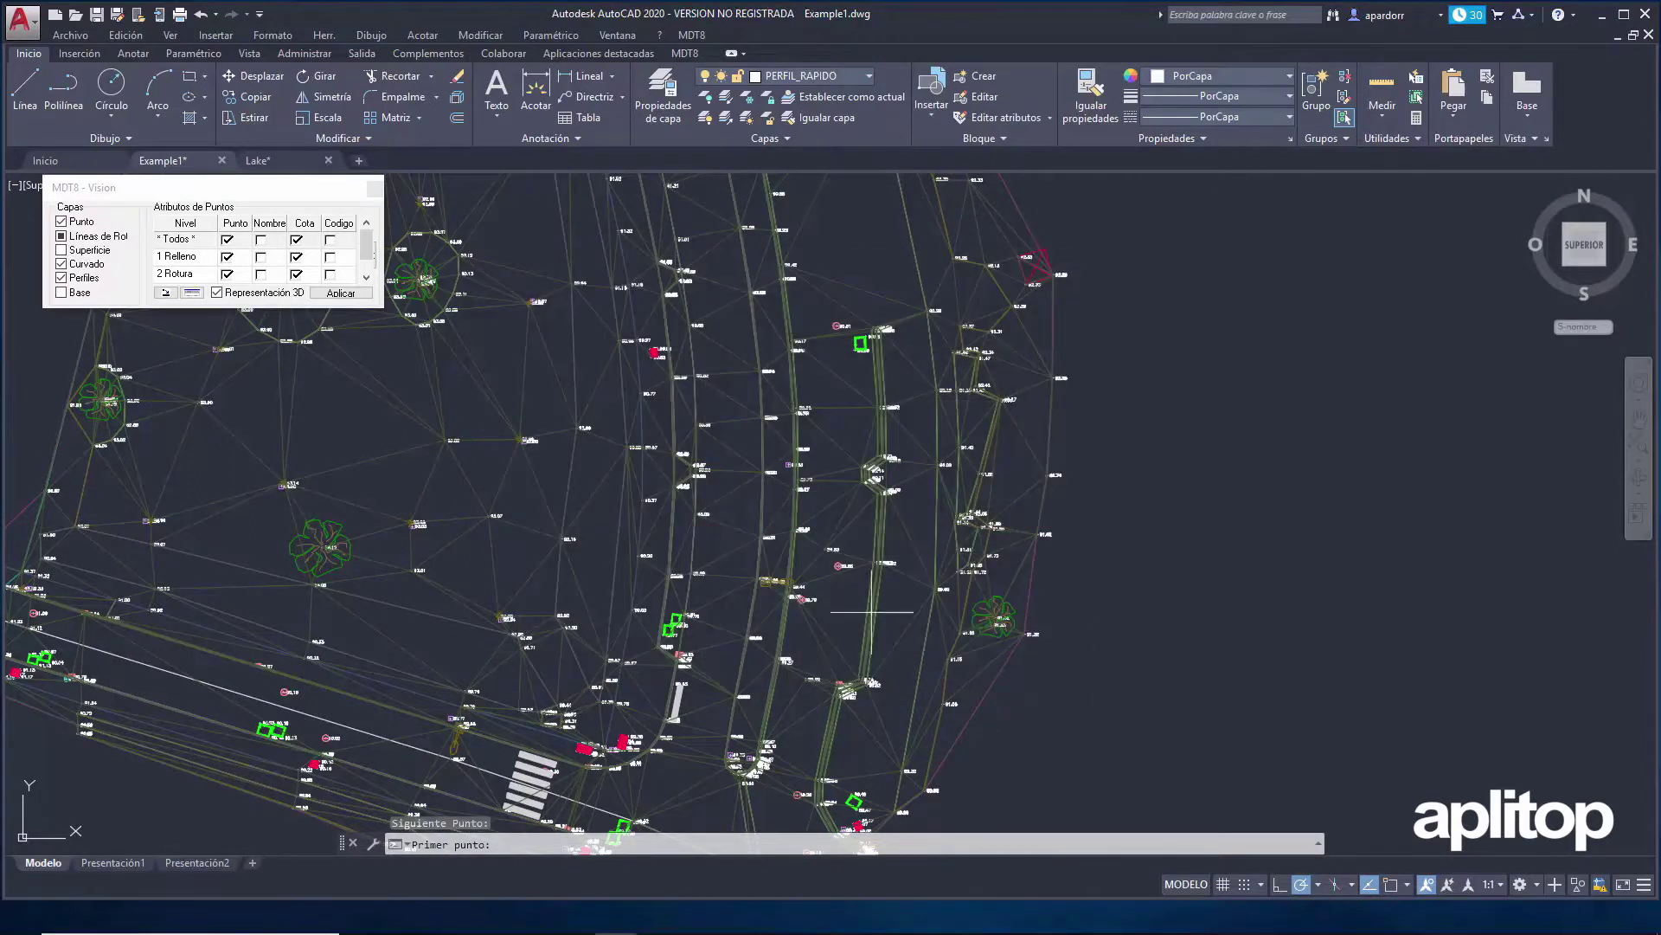
Step: Generate contour lines as polylines from the Example1.SUP surface, with a 0.2 interval for normal contours and 1 for master contours
{"action": "left_click", "coordinate": [691, 35]}
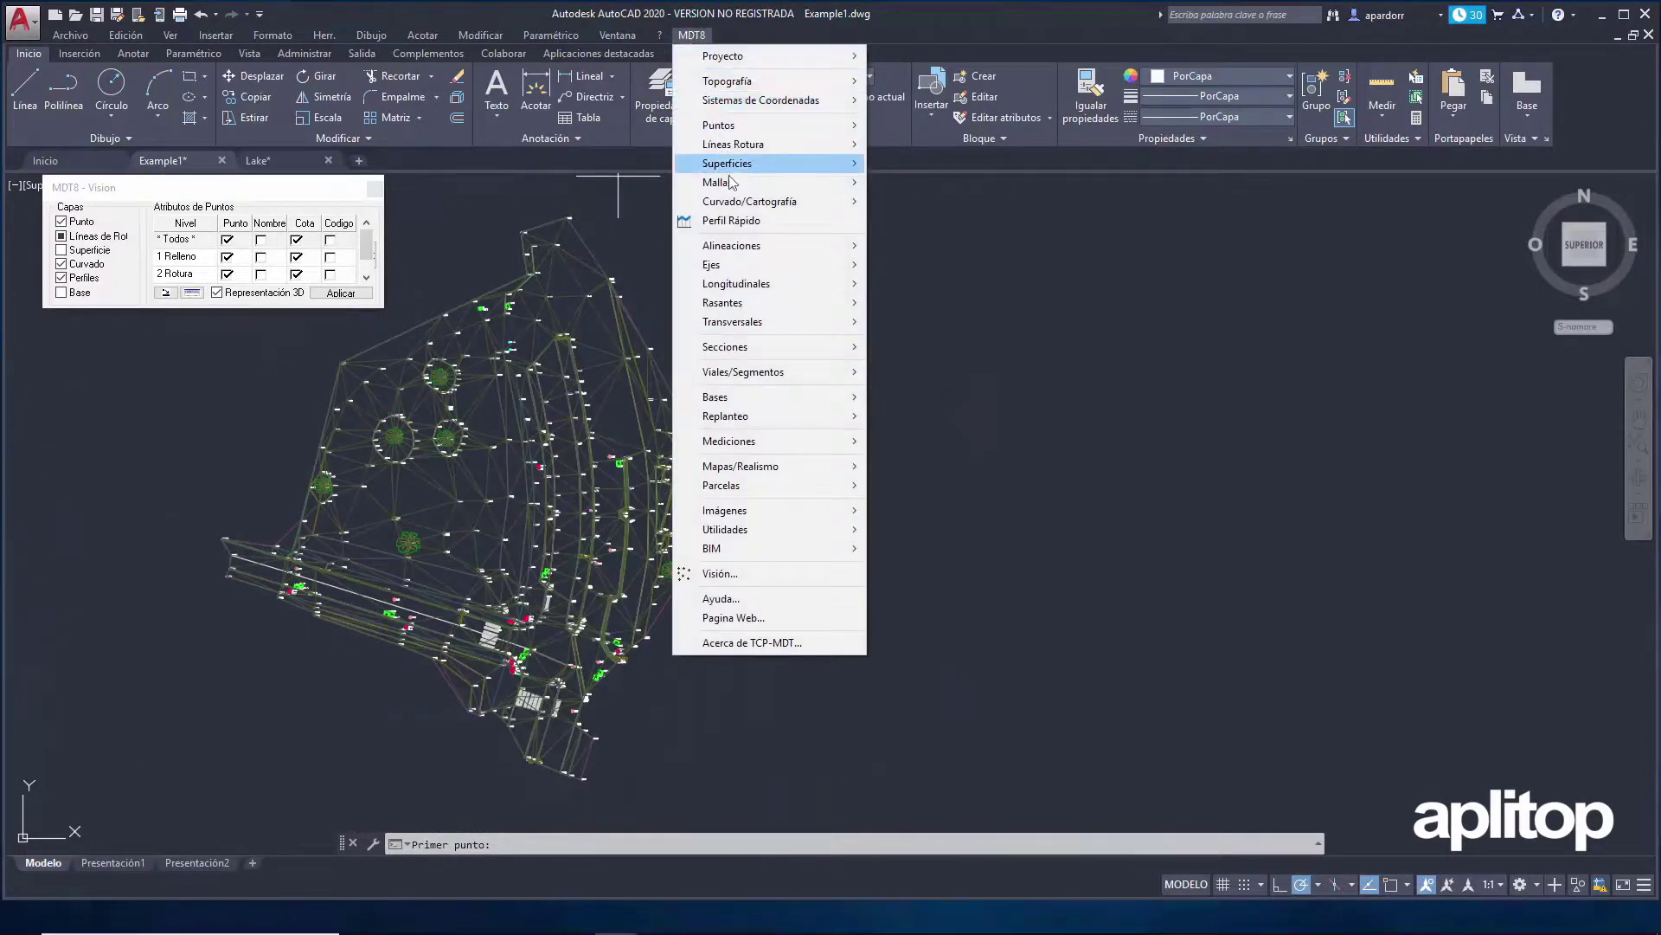
{"action": "mouse_move", "coordinate": [744, 201]}
{"action": "left_click", "coordinate": [909, 226]}
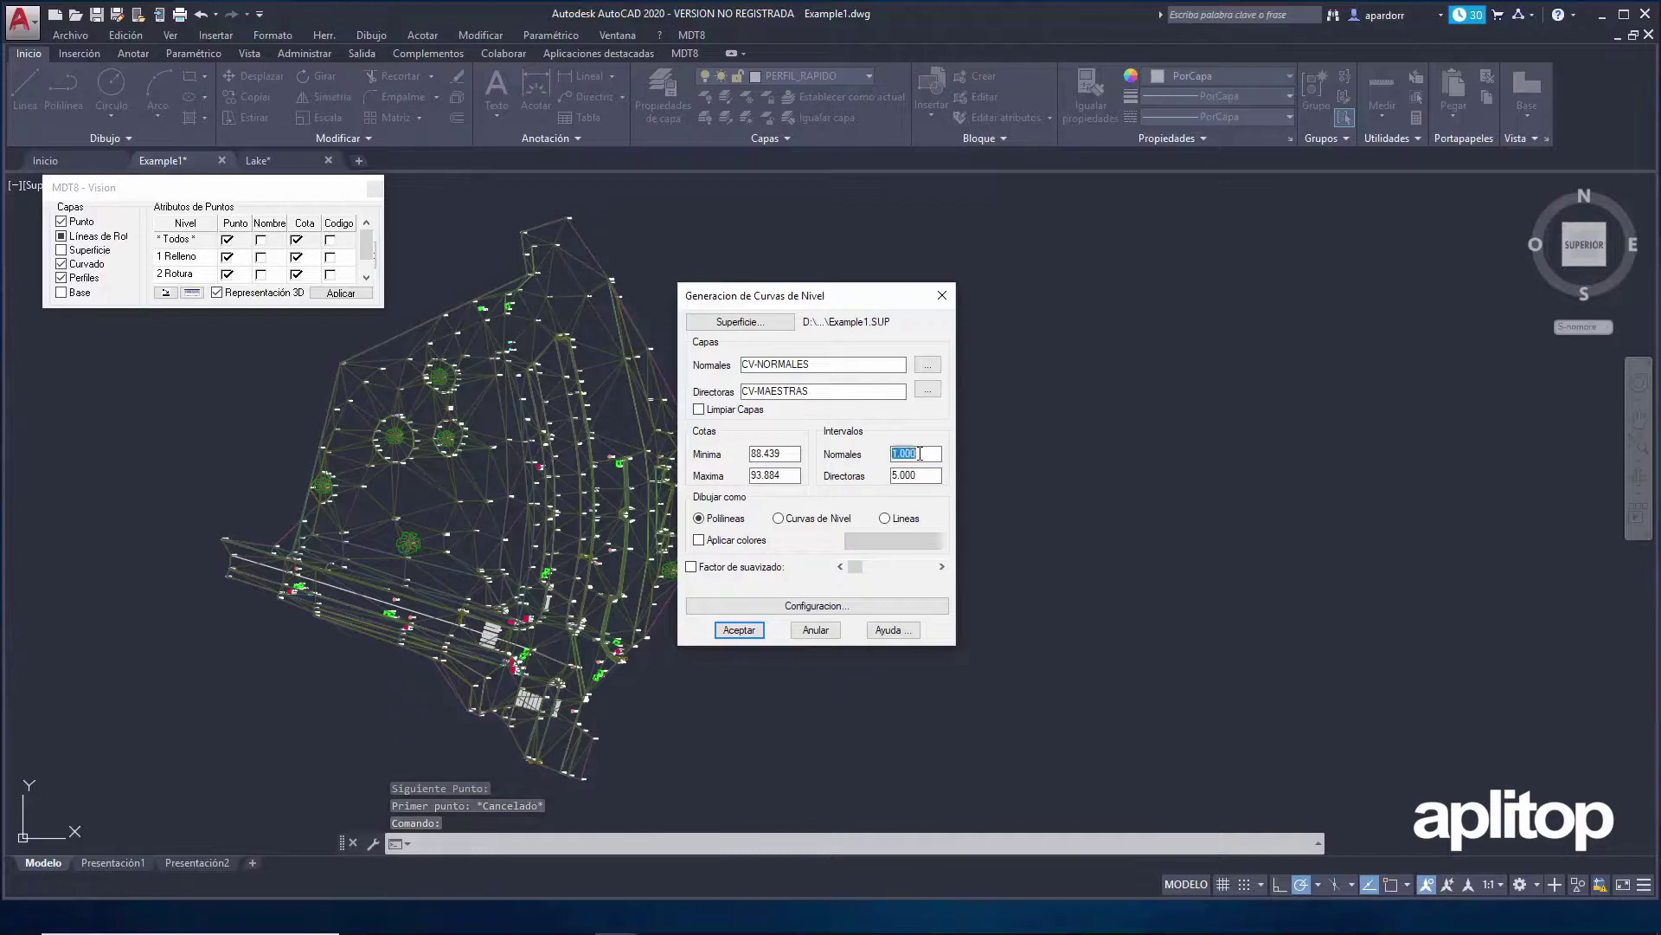
{"action": "type", "text": ".2"}
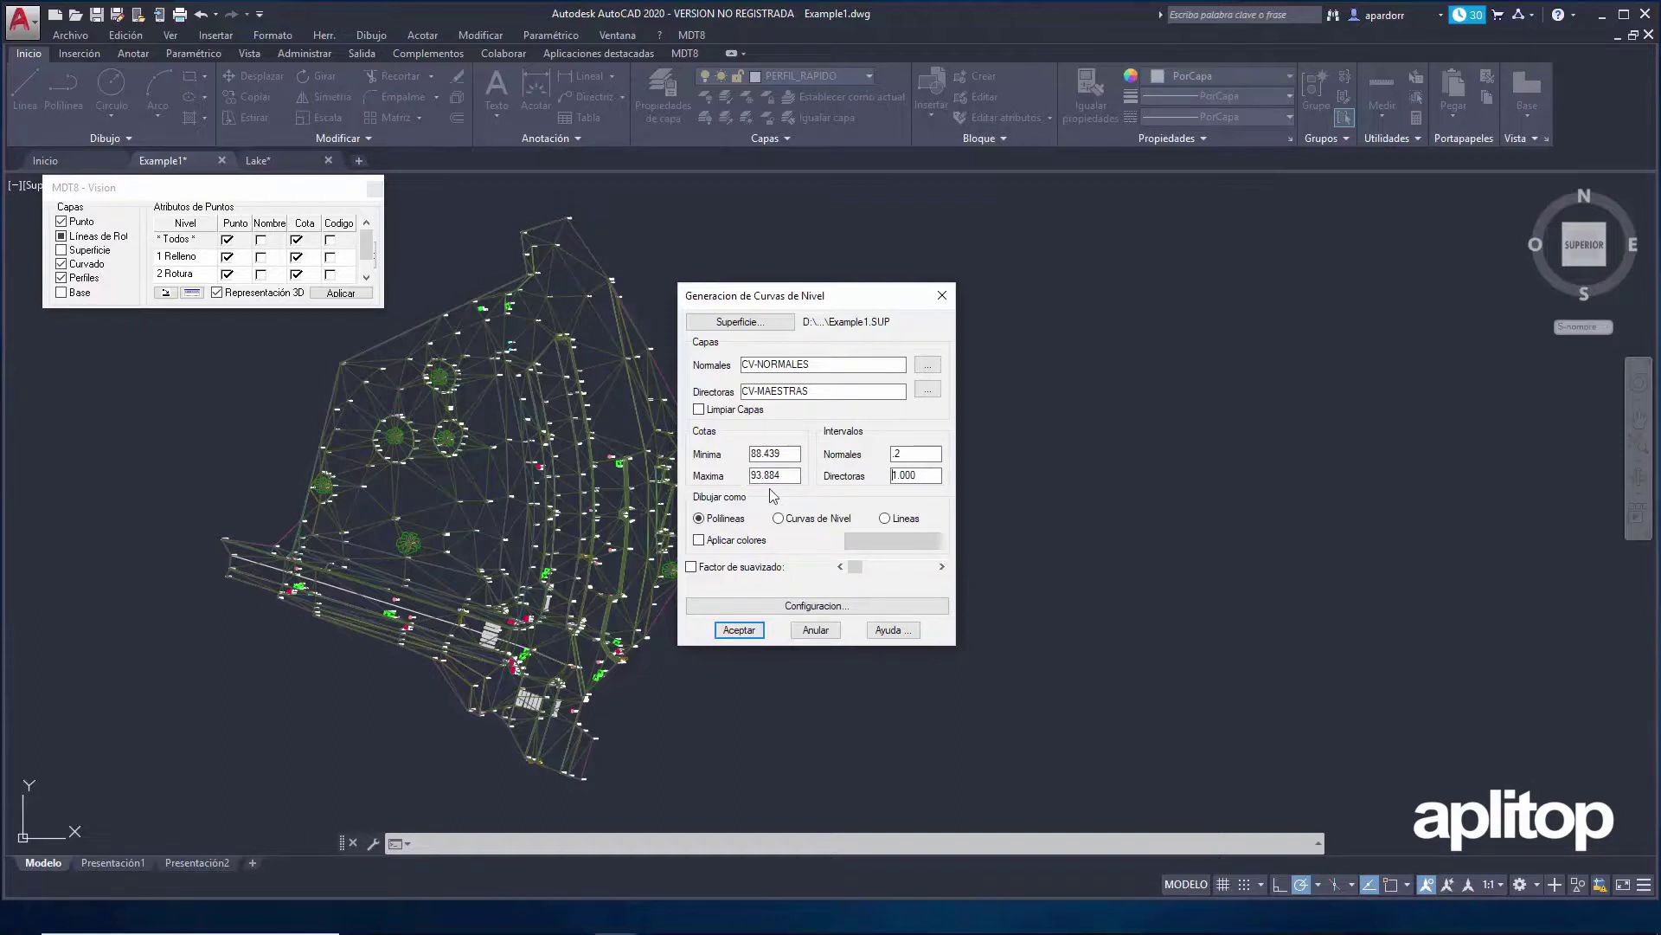
{"action": "left_click", "coordinate": [738, 630]}
{"action": "scroll", "coordinate": [697, 714], "scroll_direction": "up", "scroll_amount": 5}
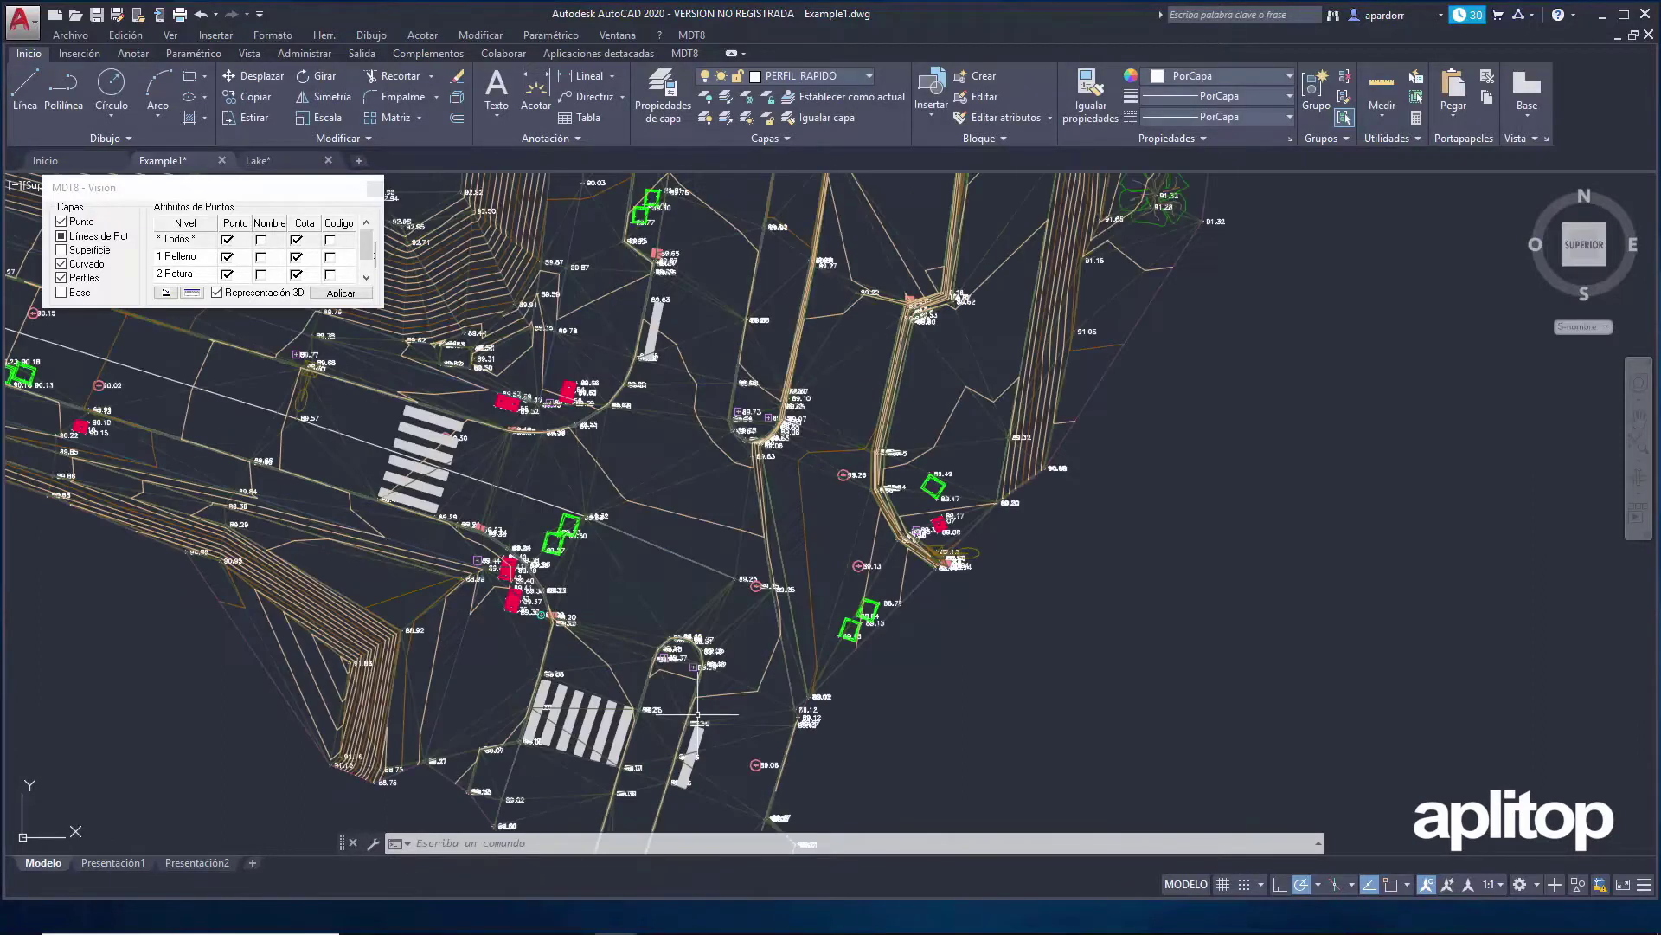
{"action": "scroll", "coordinate": [698, 716], "scroll_direction": "down", "scroll_amount": 2}
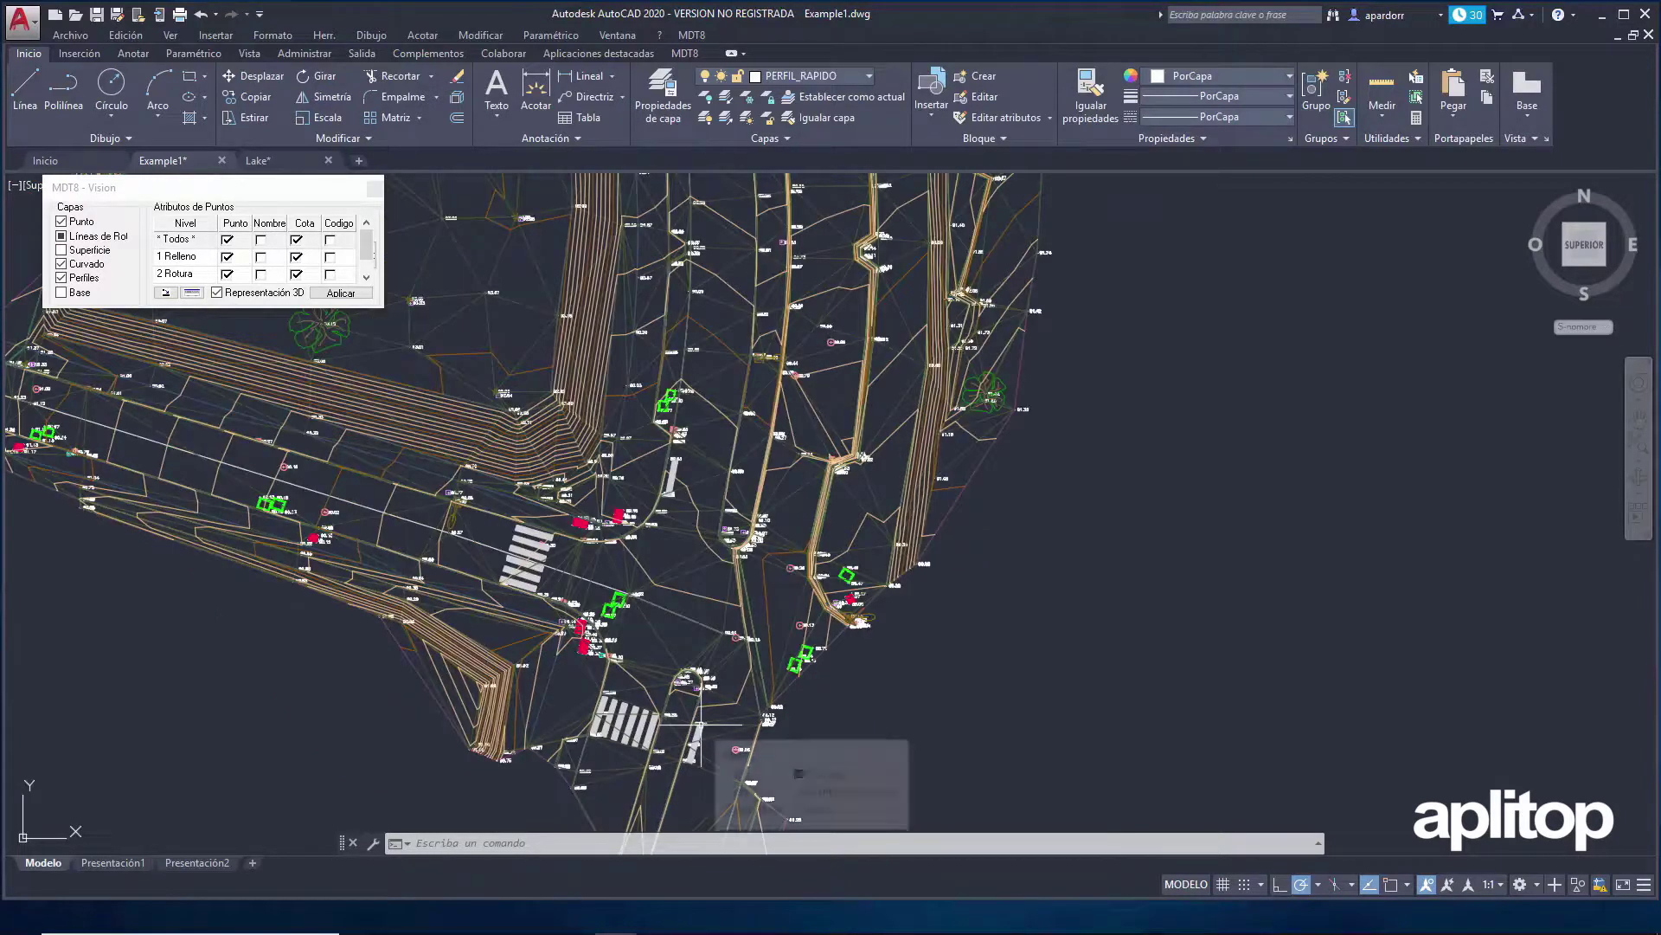
Step: Label the CV-MAESTRAS contours automatically on layer CV-COTAS with one decimal and a 0.3 mm text height
{"action": "left_click", "coordinate": [695, 36]}
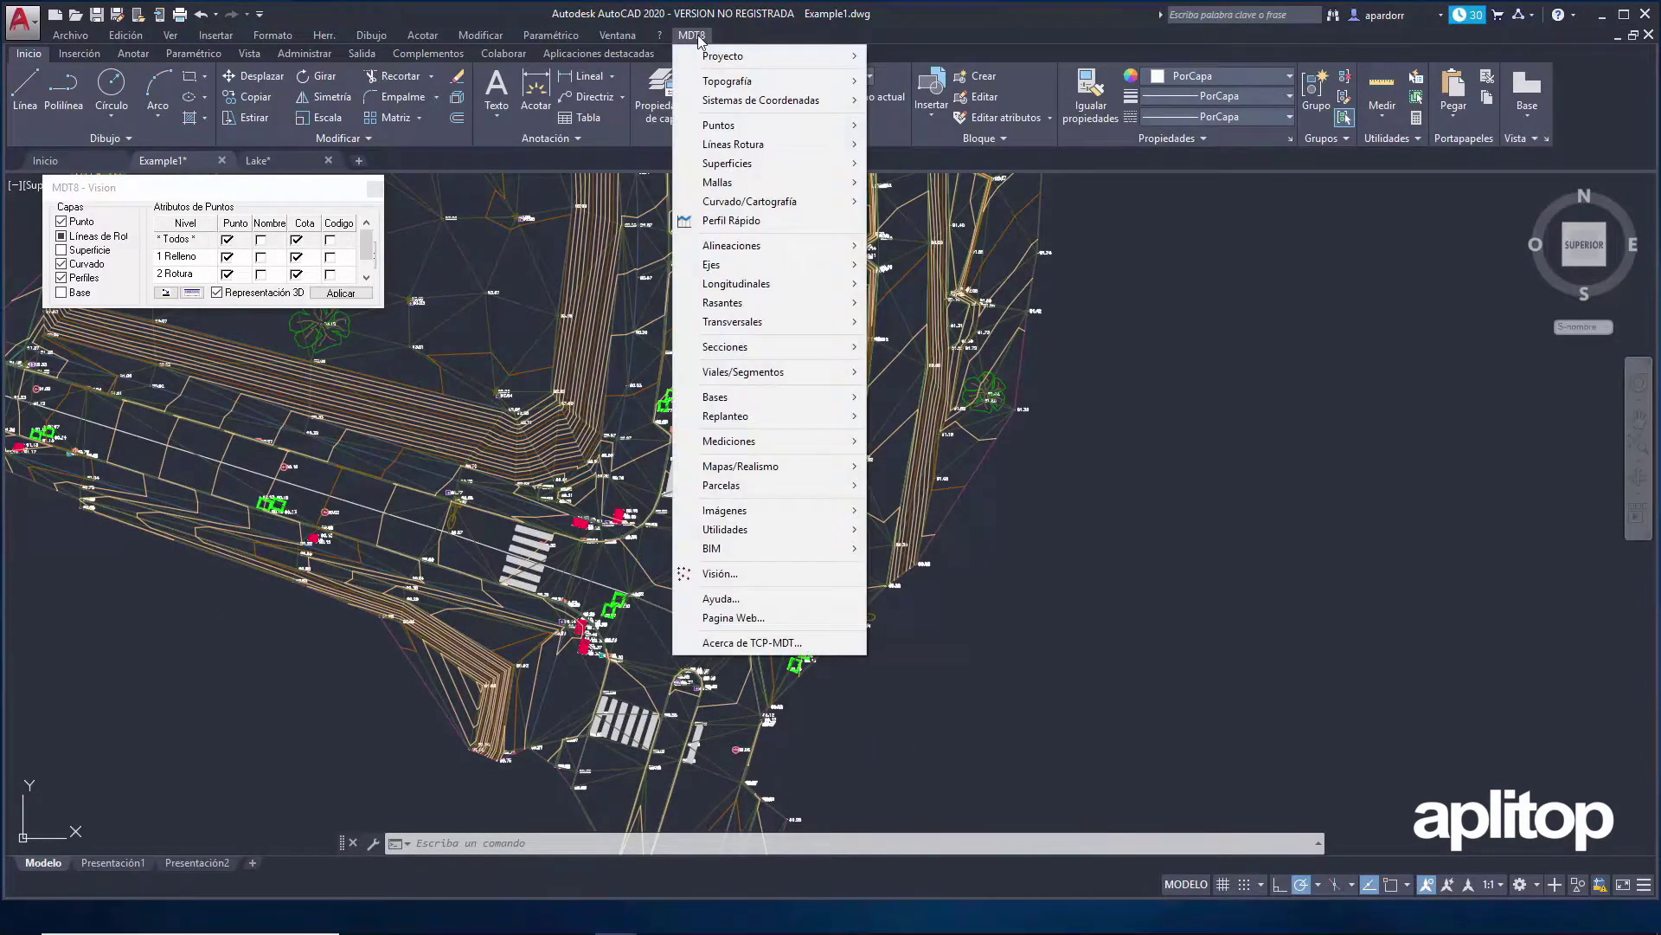
{"action": "mouse_move", "coordinate": [779, 201]}
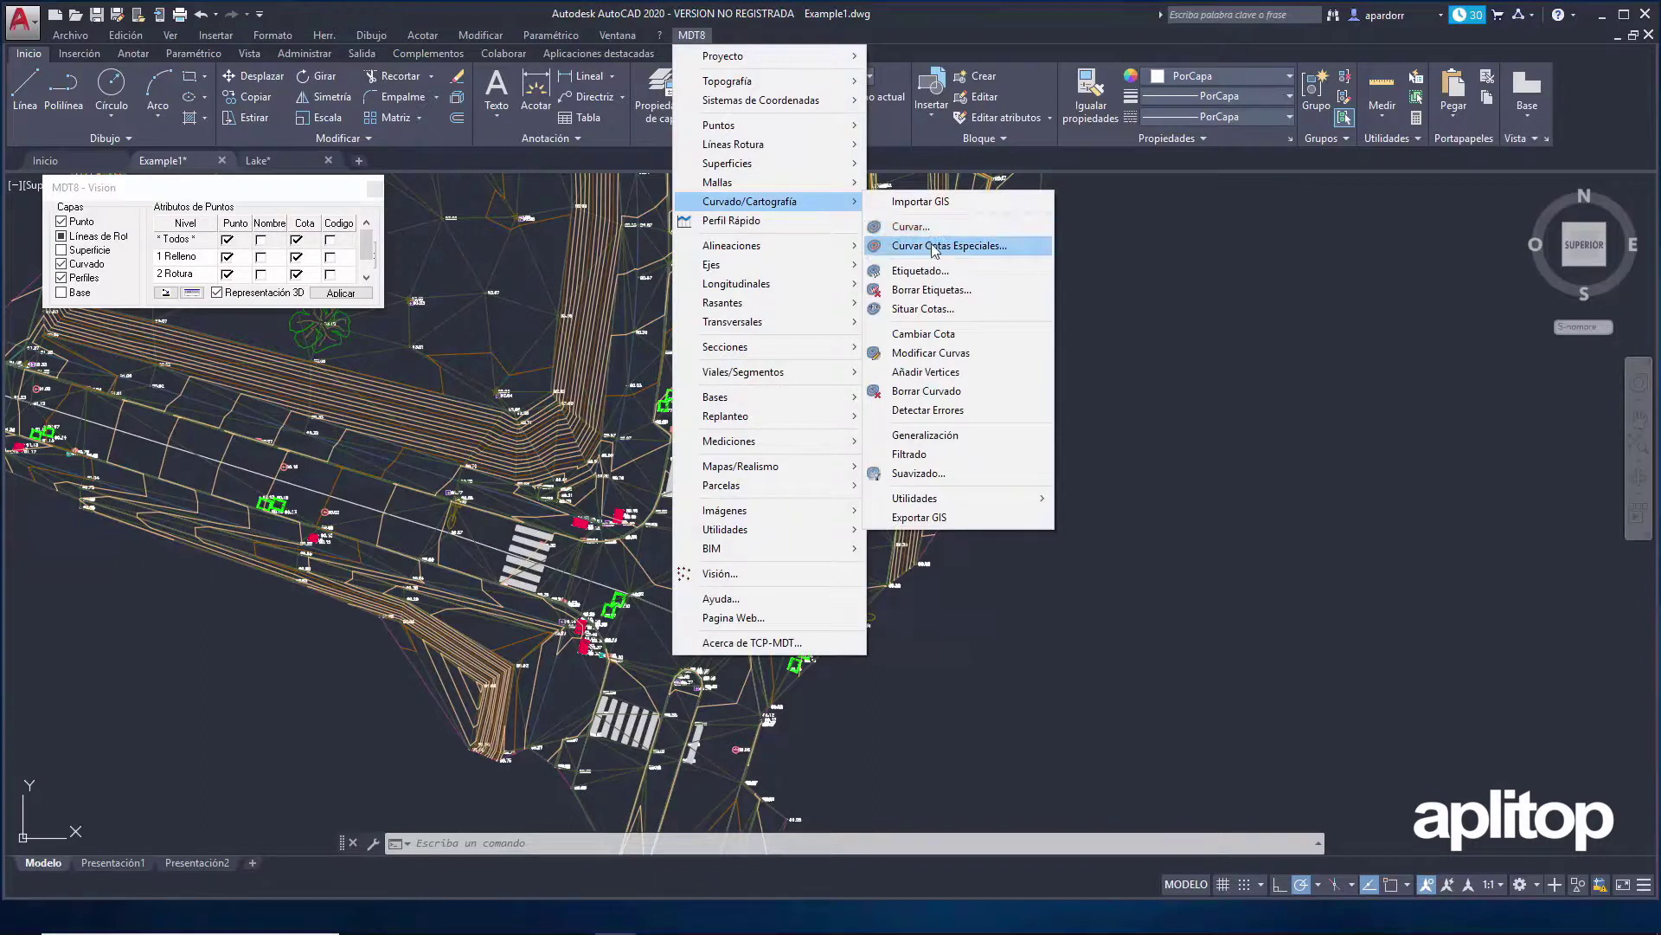
{"action": "left_click", "coordinate": [924, 271]}
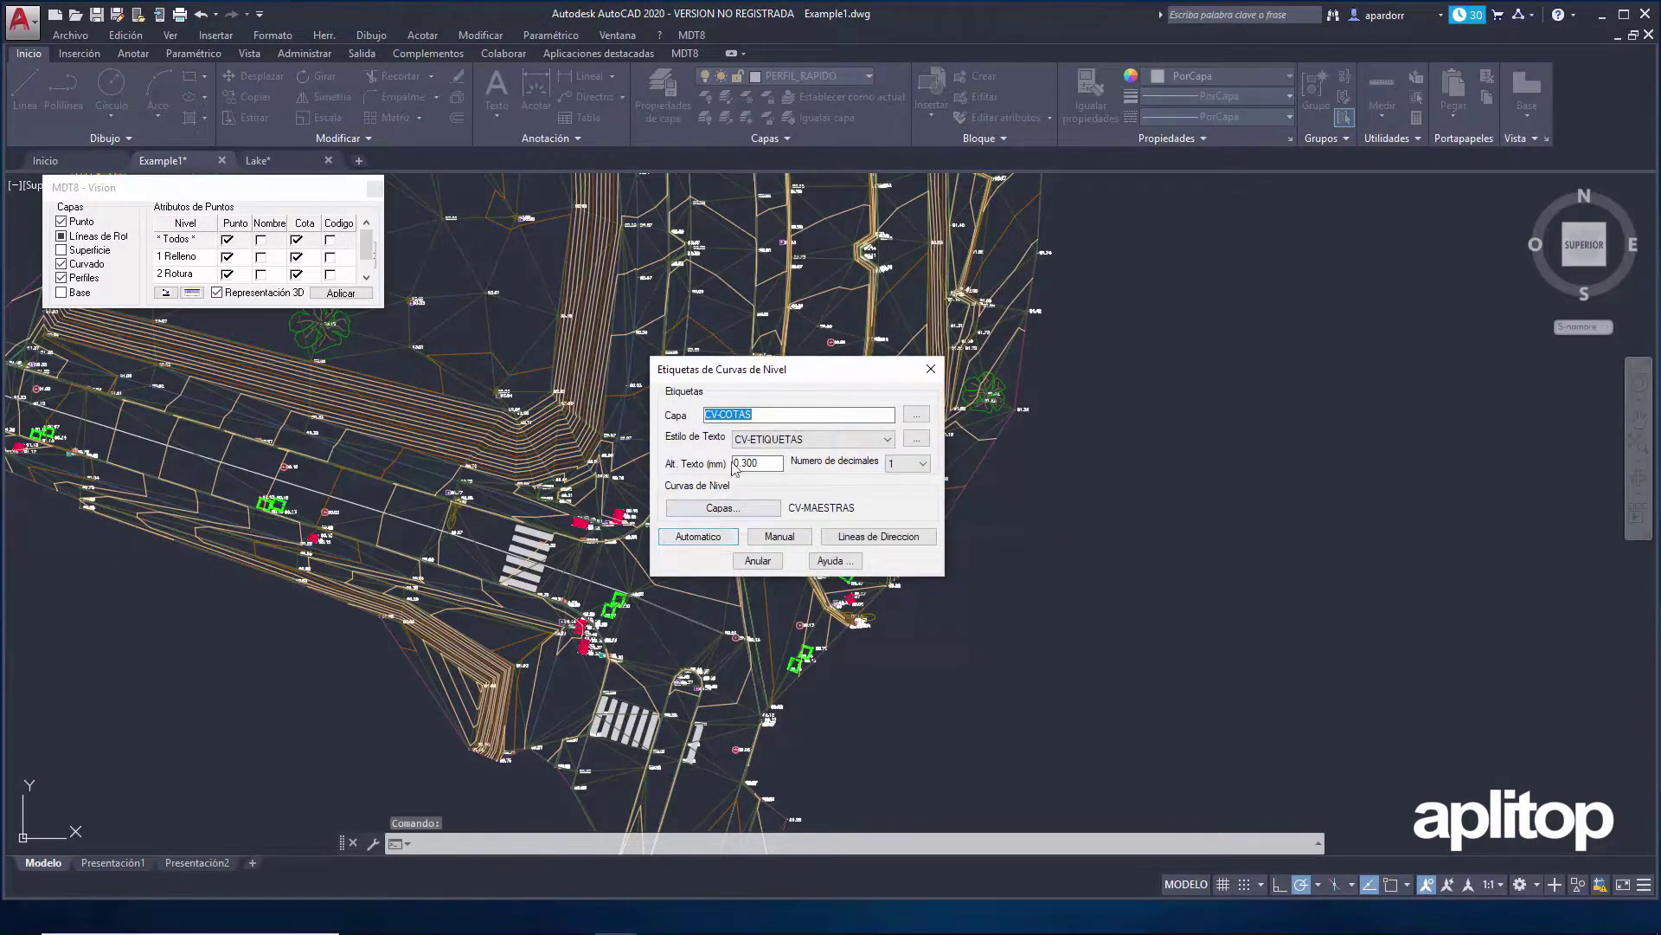
{"action": "left_click", "coordinate": [923, 464]}
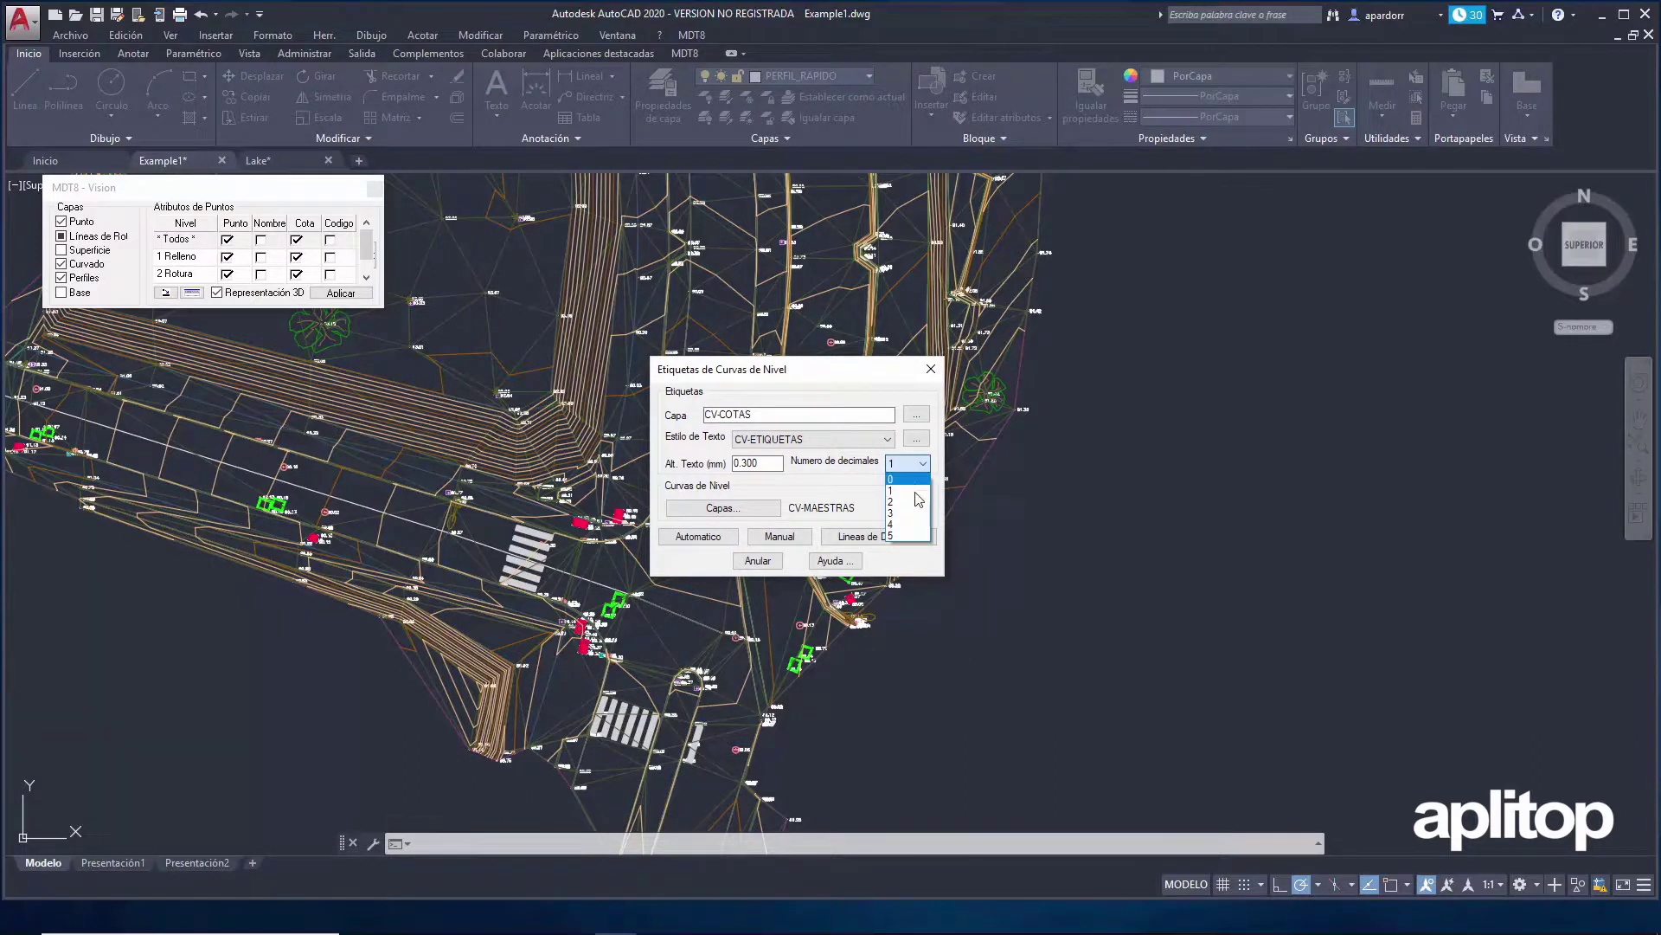
{"action": "left_click", "coordinate": [916, 492]}
{"action": "left_click", "coordinate": [697, 537]}
{"action": "scroll", "coordinate": [952, 493], "scroll_direction": "up", "scroll_amount": 5}
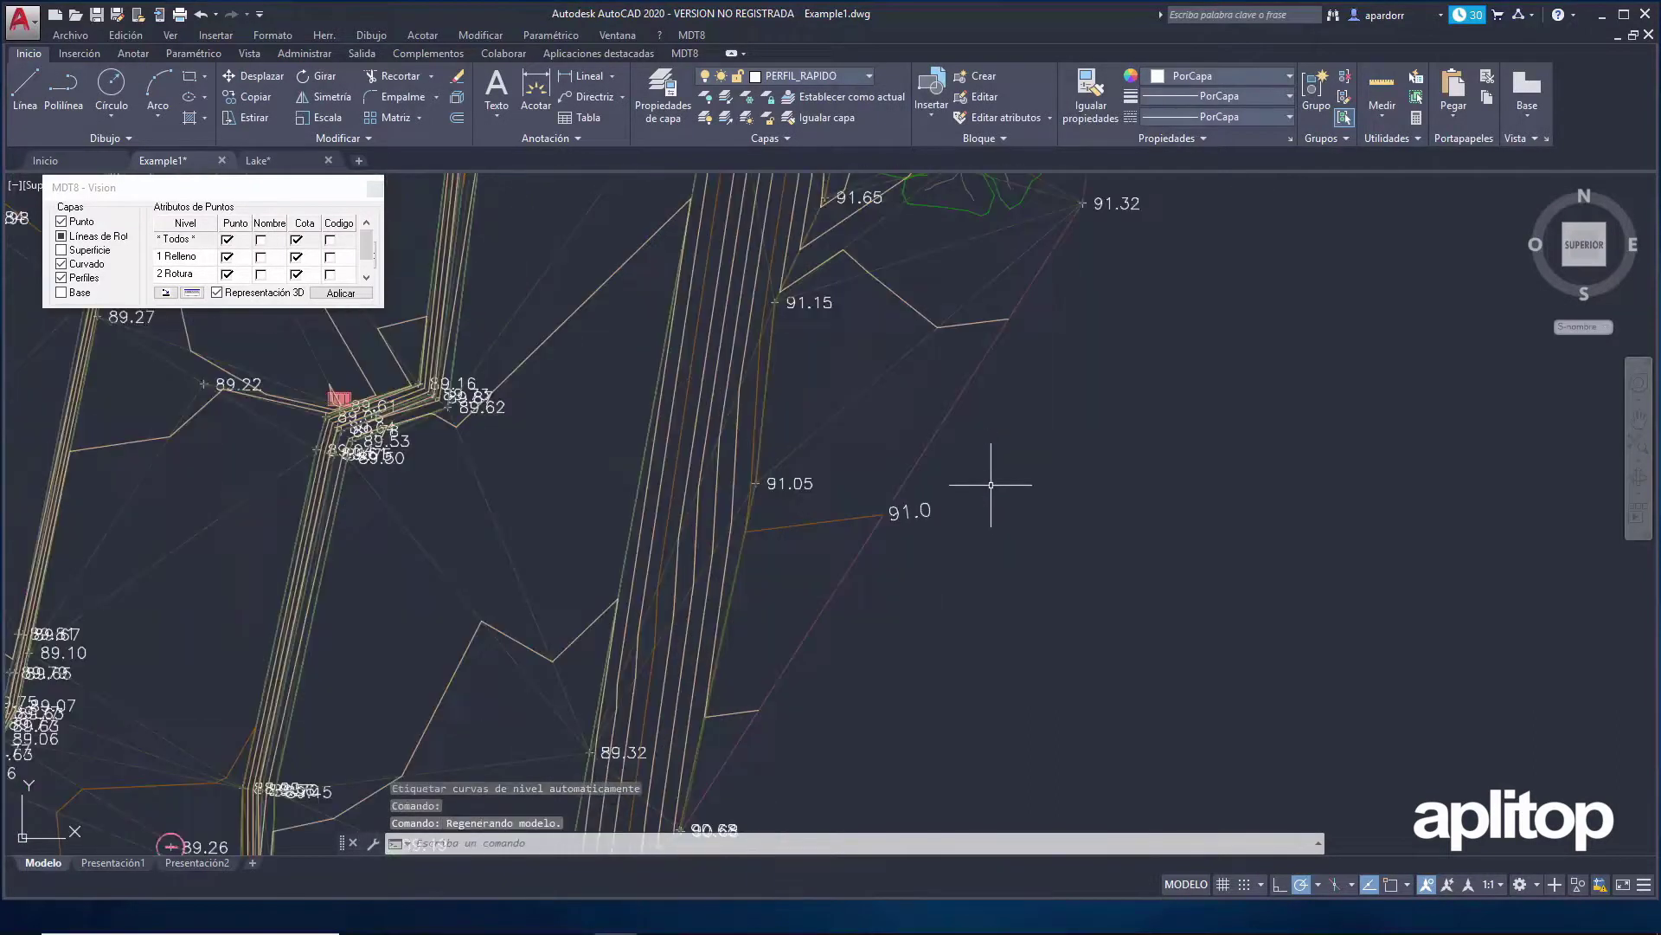
{"action": "scroll", "coordinate": [941, 563], "scroll_direction": "down", "scroll_amount": 4}
{"action": "scroll", "coordinate": [950, 581], "scroll_direction": "down", "scroll_amount": 3}
Step: Repeat the contour labelling using a direction line drawn across the southern embankment
{"action": "right_click", "coordinate": [951, 582]}
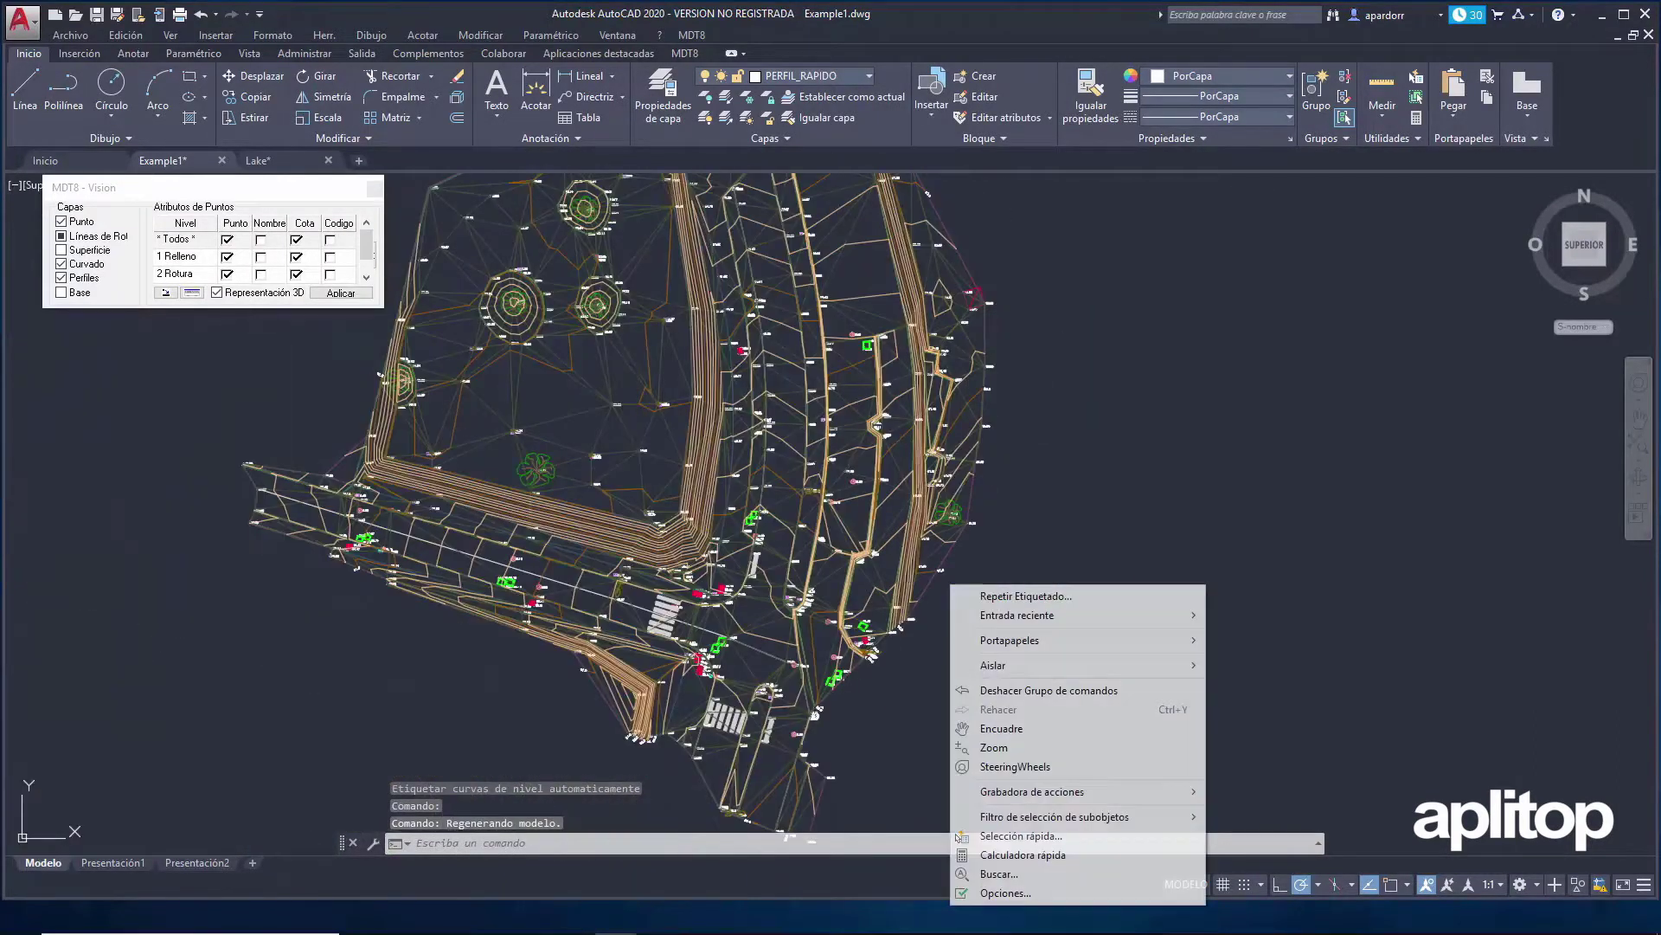
{"action": "left_click", "coordinate": [991, 598]}
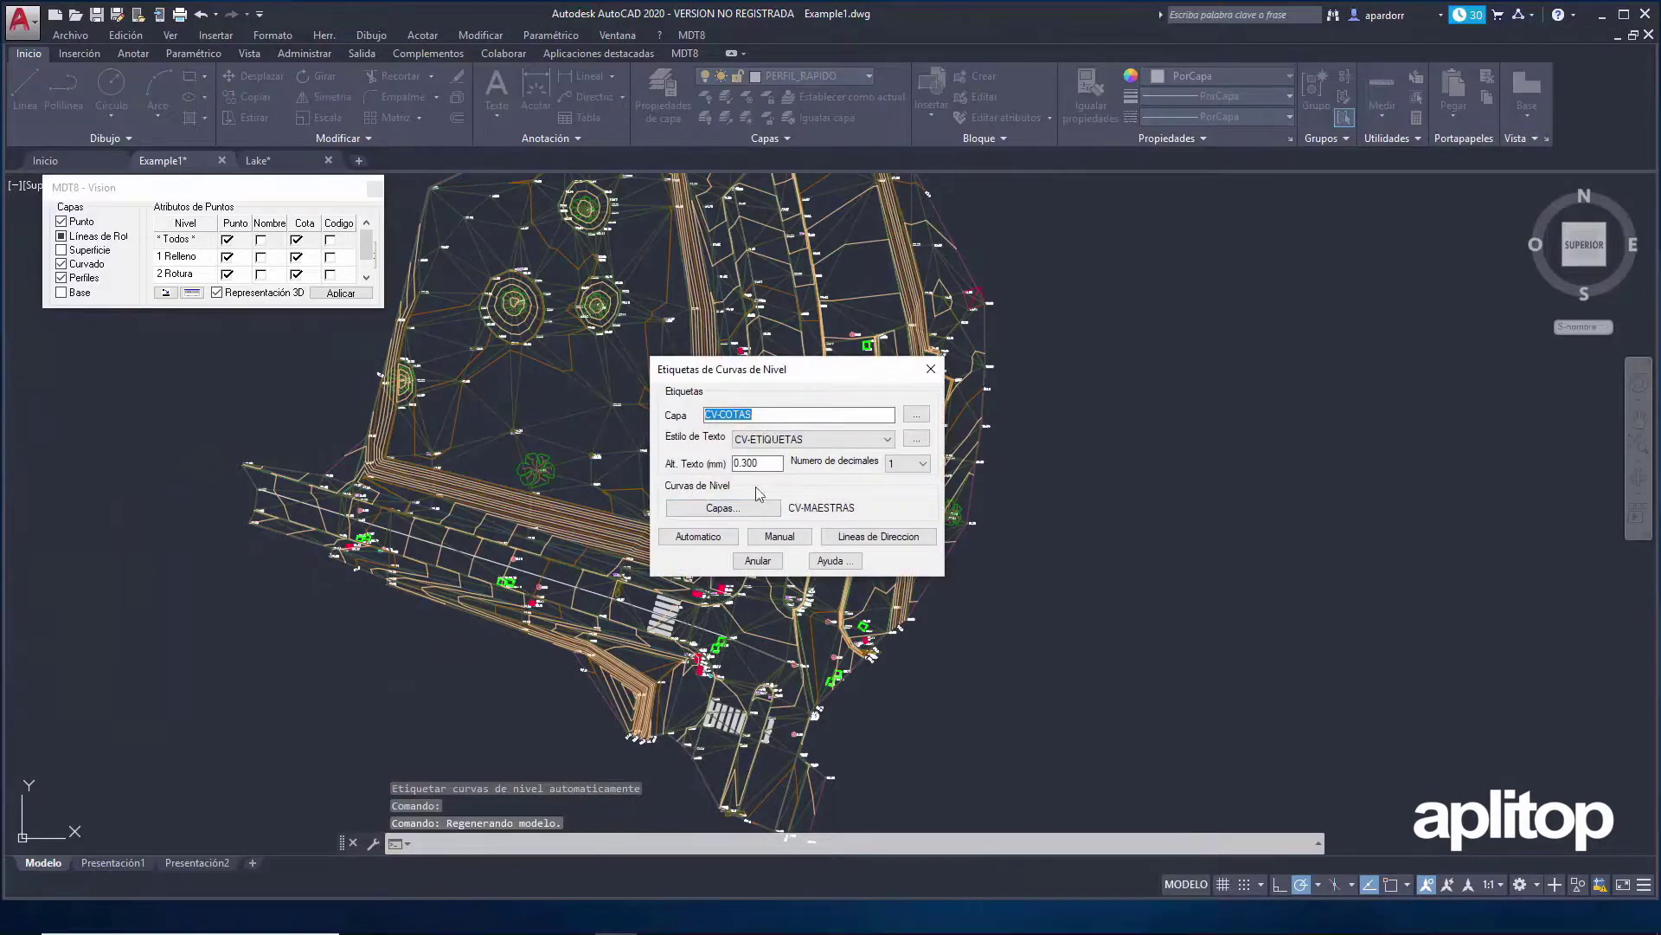
{"action": "left_click", "coordinate": [864, 537]}
{"action": "left_click", "coordinate": [605, 576]}
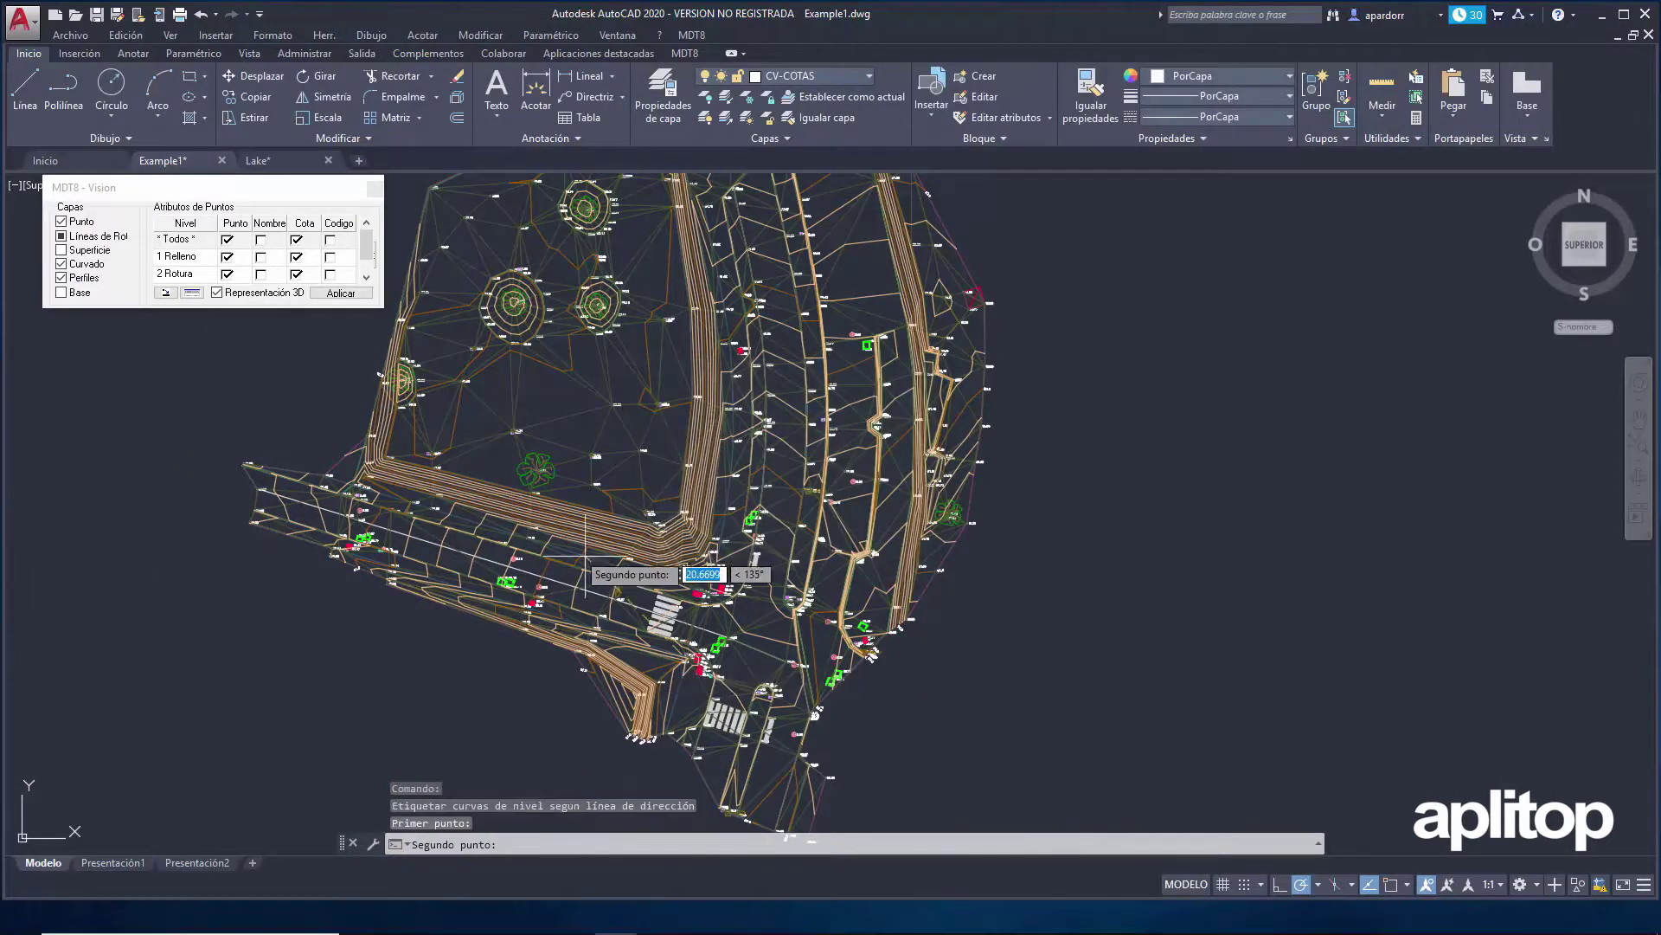
{"action": "left_click", "coordinate": [452, 430]}
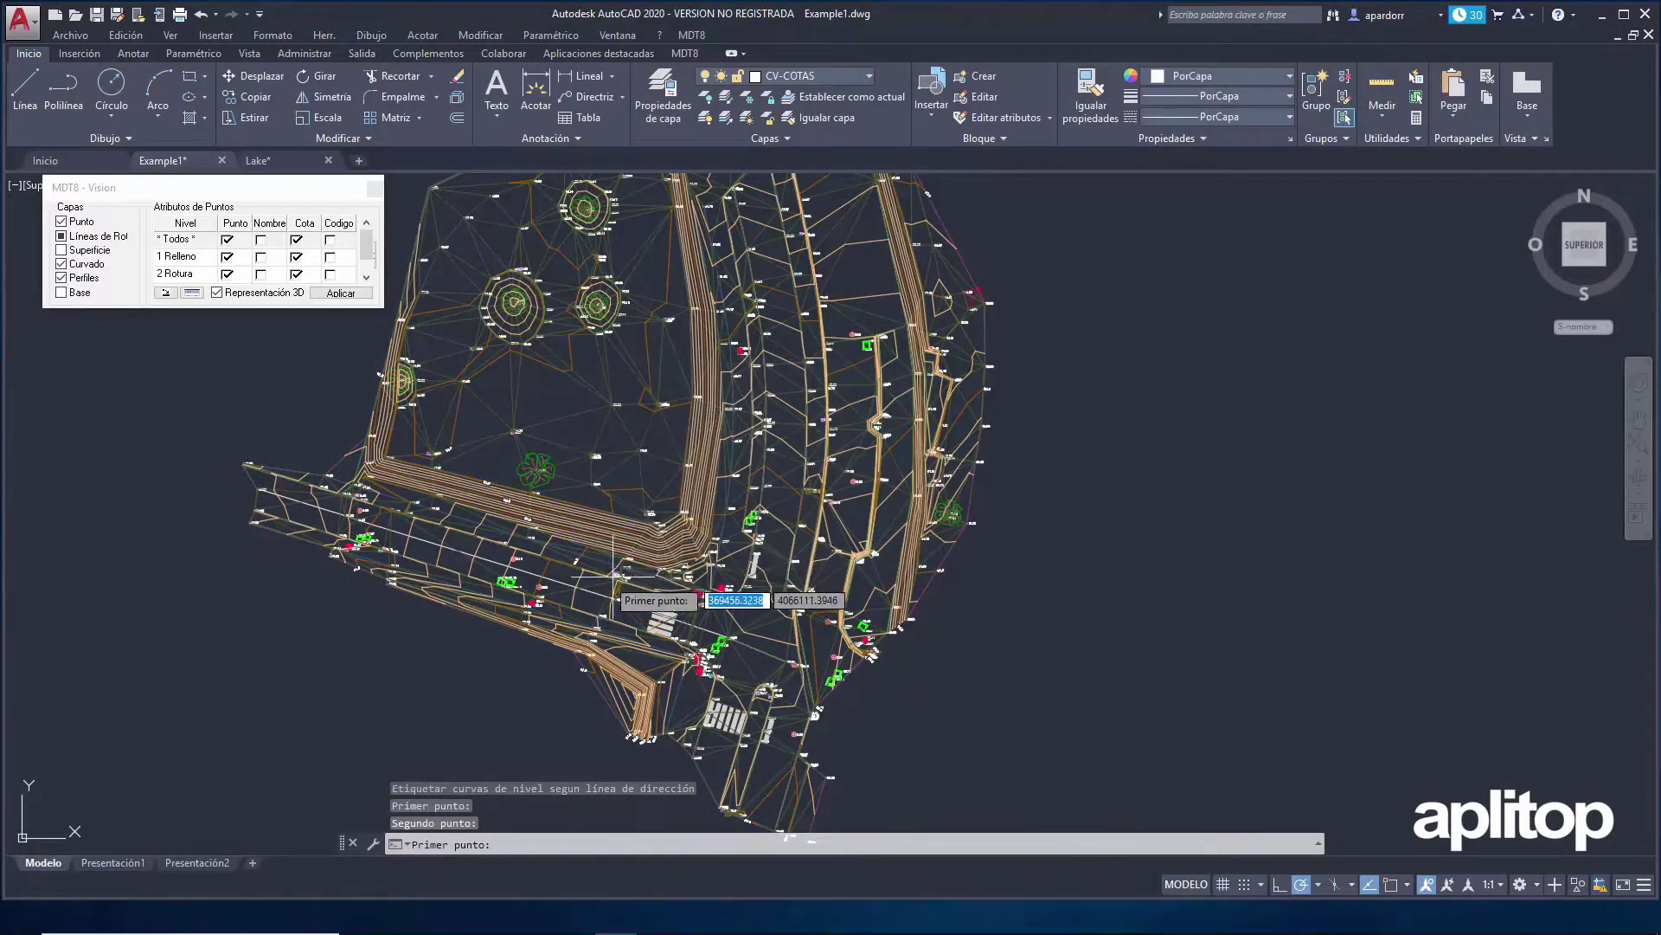
{"action": "scroll", "coordinate": [490, 493], "scroll_direction": "up", "scroll_amount": 5}
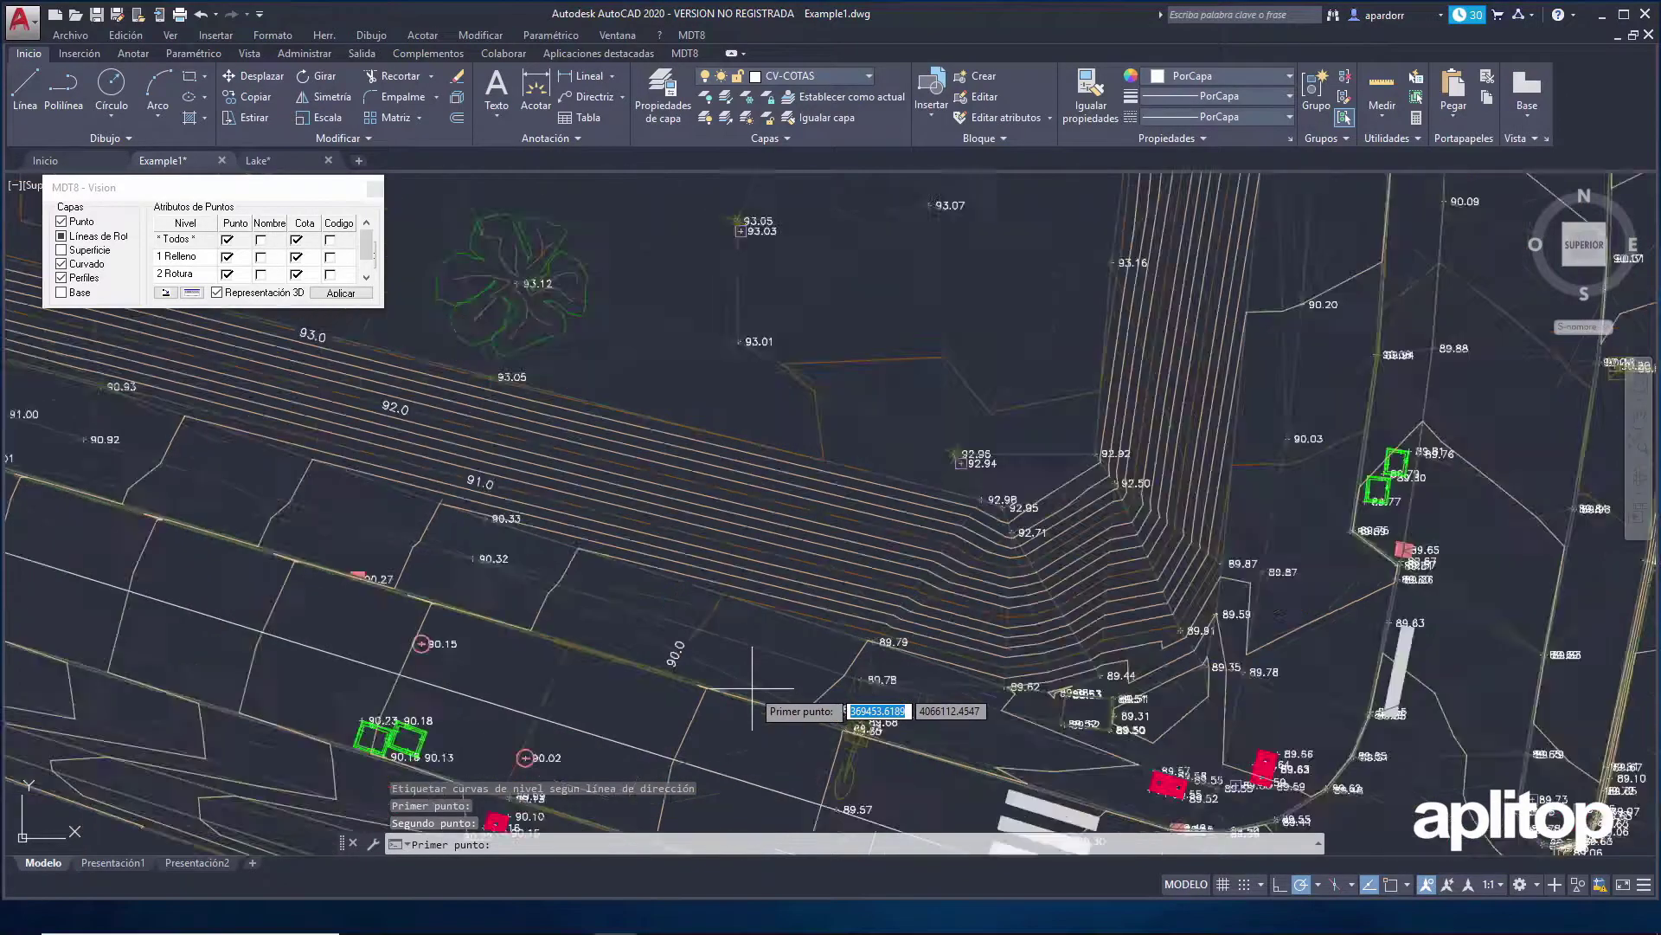
{"action": "scroll", "coordinate": [664, 604], "scroll_direction": "up", "scroll_amount": 3}
{"action": "scroll", "coordinate": [503, 513], "scroll_direction": "down", "scroll_amount": 3}
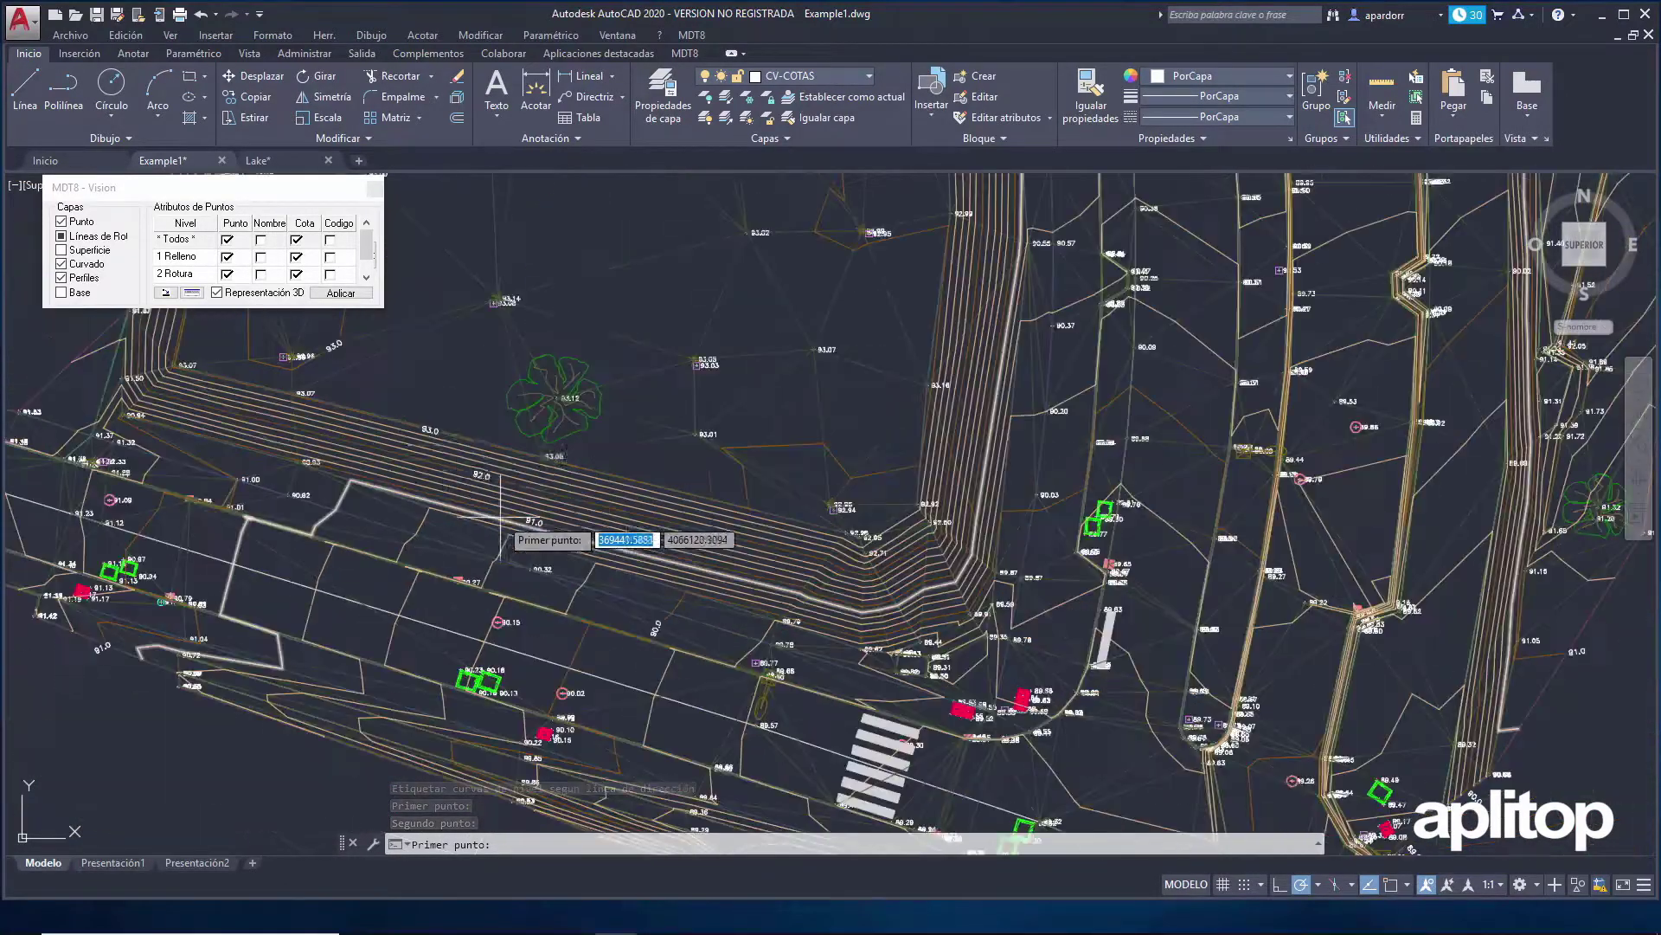
{"action": "scroll", "coordinate": [333, 375], "scroll_direction": "up", "scroll_amount": 2}
{"action": "scroll", "coordinate": [482, 594], "scroll_direction": "down", "scroll_amount": 7}
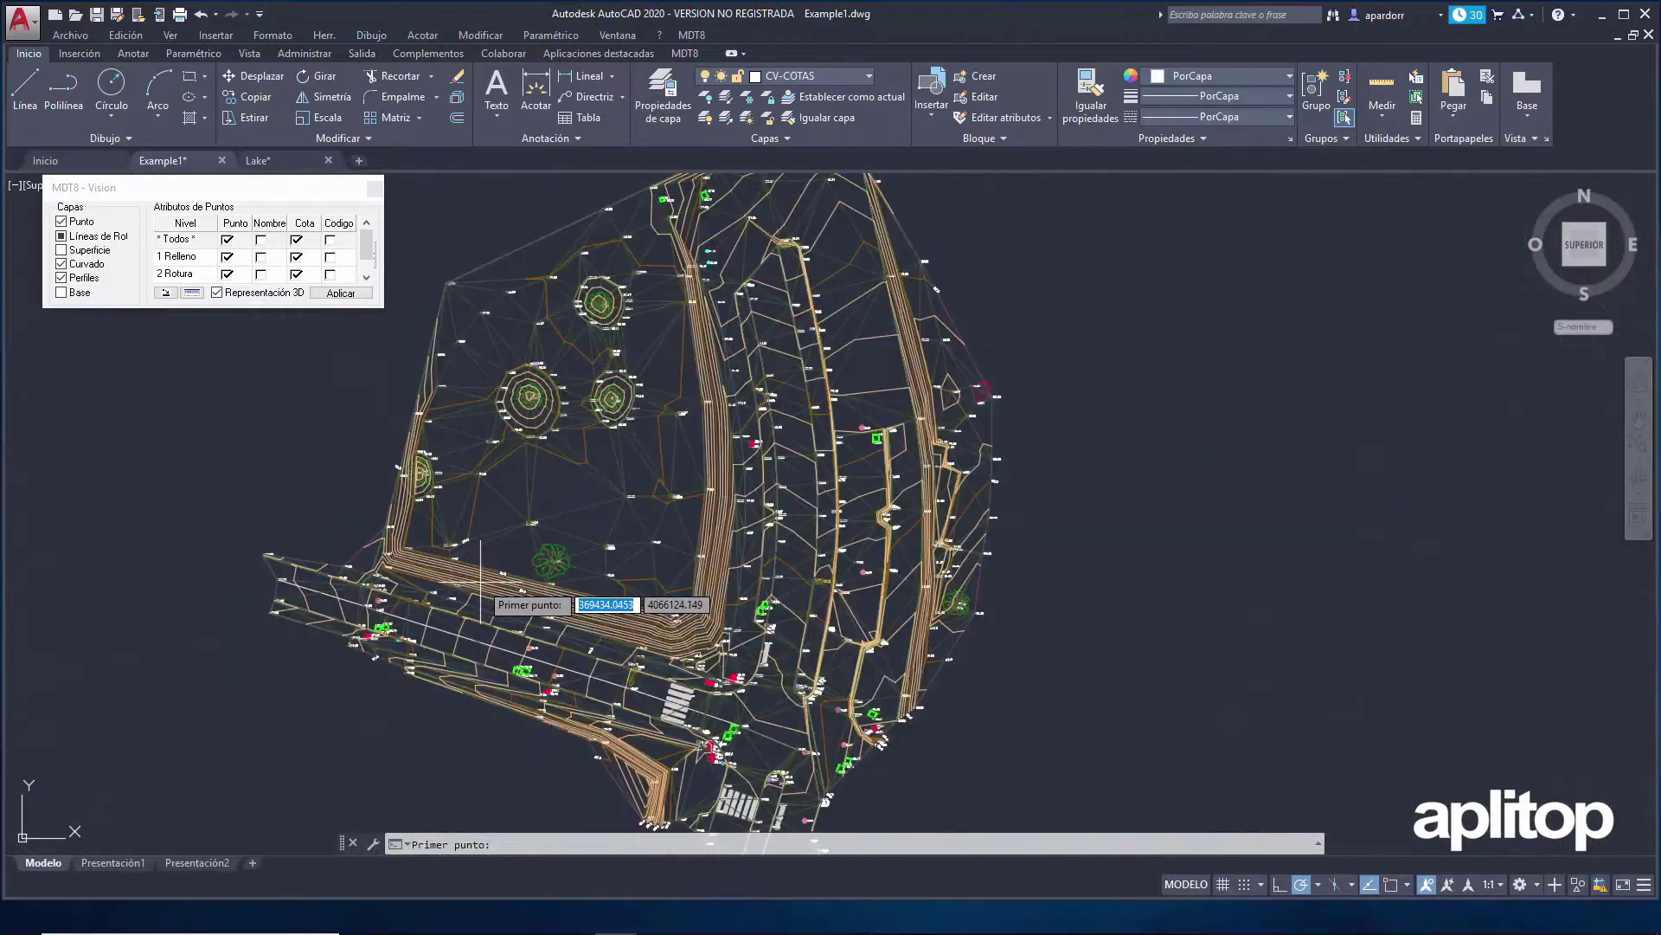
Step: Regenerate the Example1.SUP contours as polylines with elevation colours applied, using the 10-interval violet-to-red palette
{"action": "left_click", "coordinate": [692, 34]}
{"action": "mouse_move", "coordinate": [762, 201]}
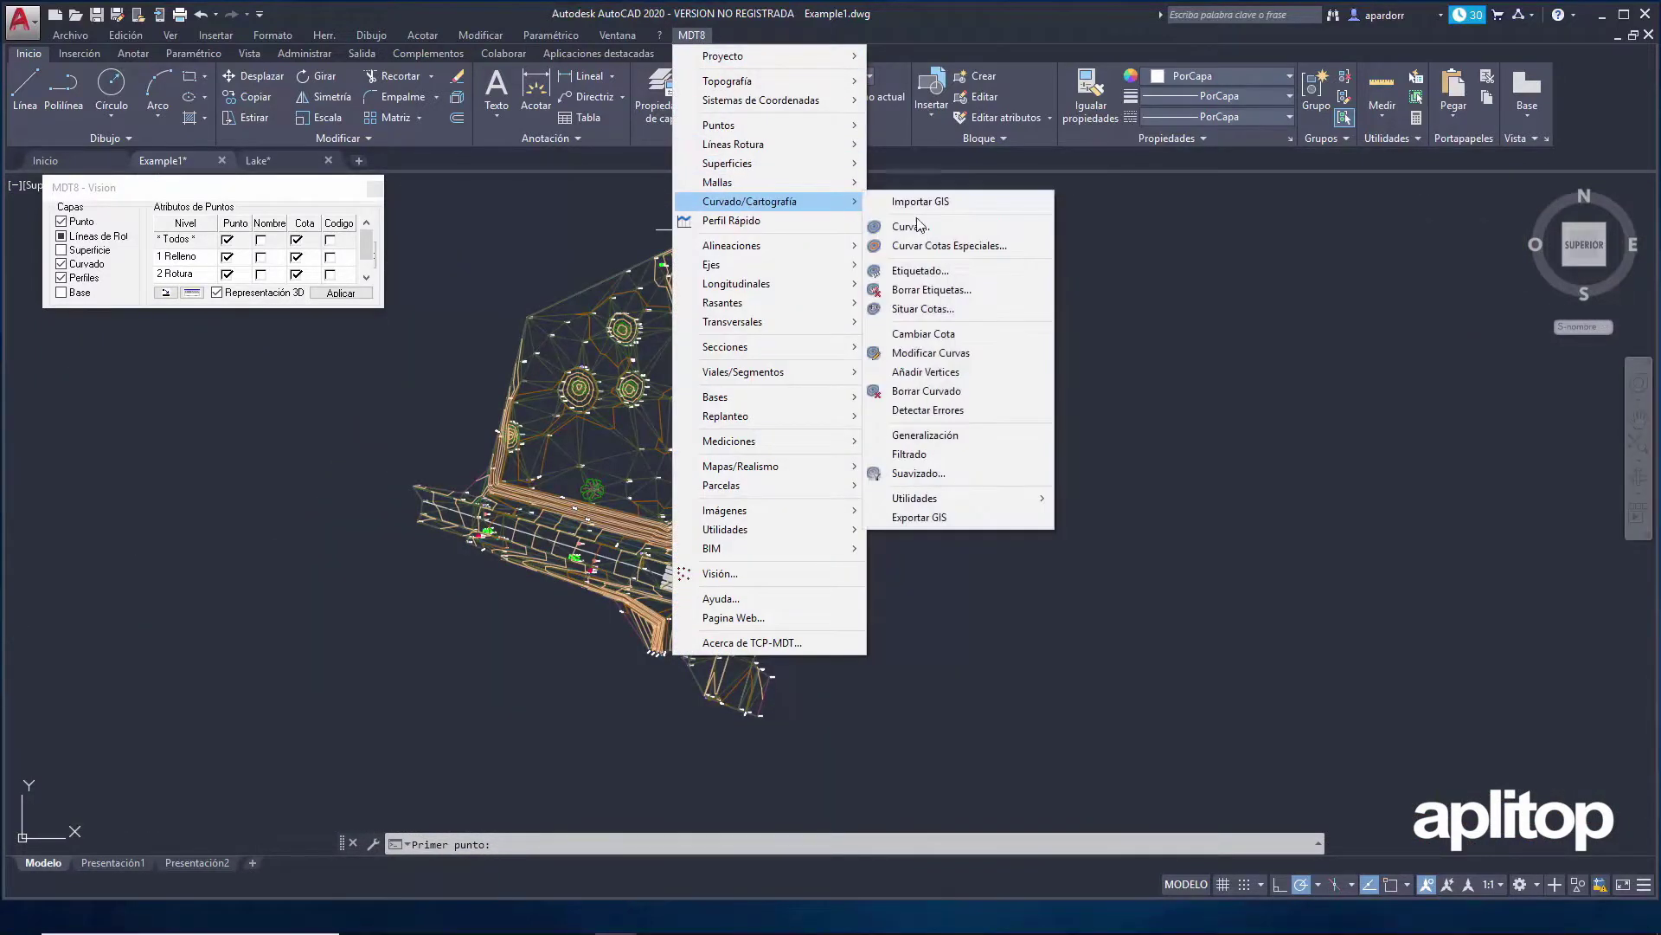
{"action": "left_click", "coordinate": [942, 231]}
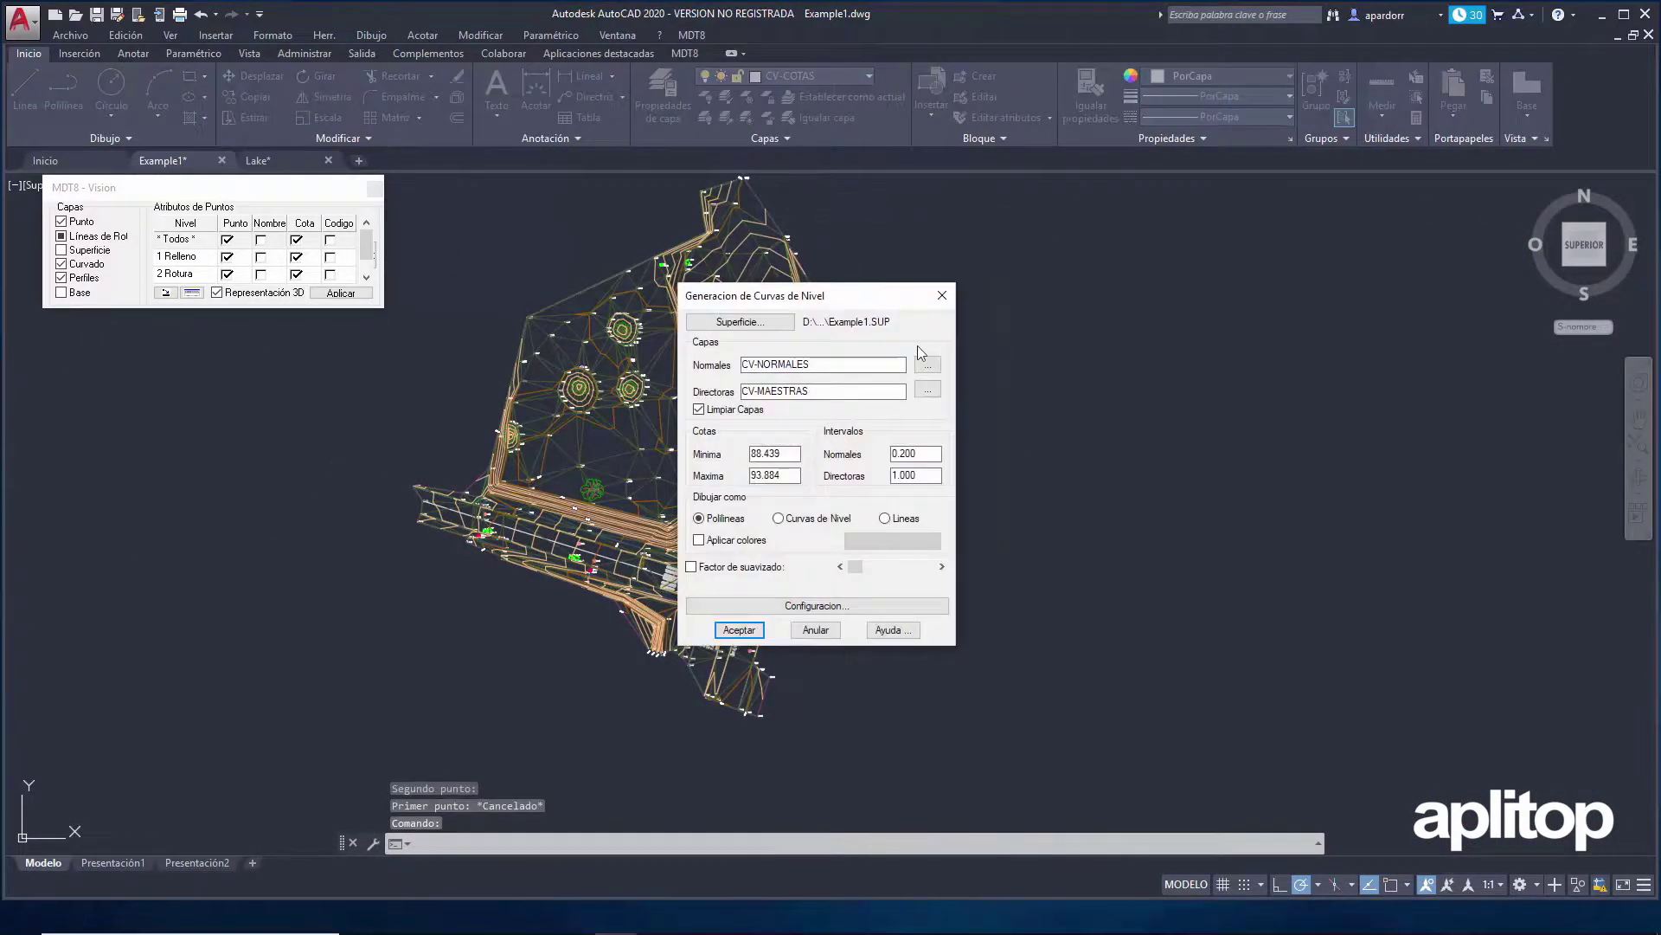
{"action": "left_click", "coordinate": [729, 544]}
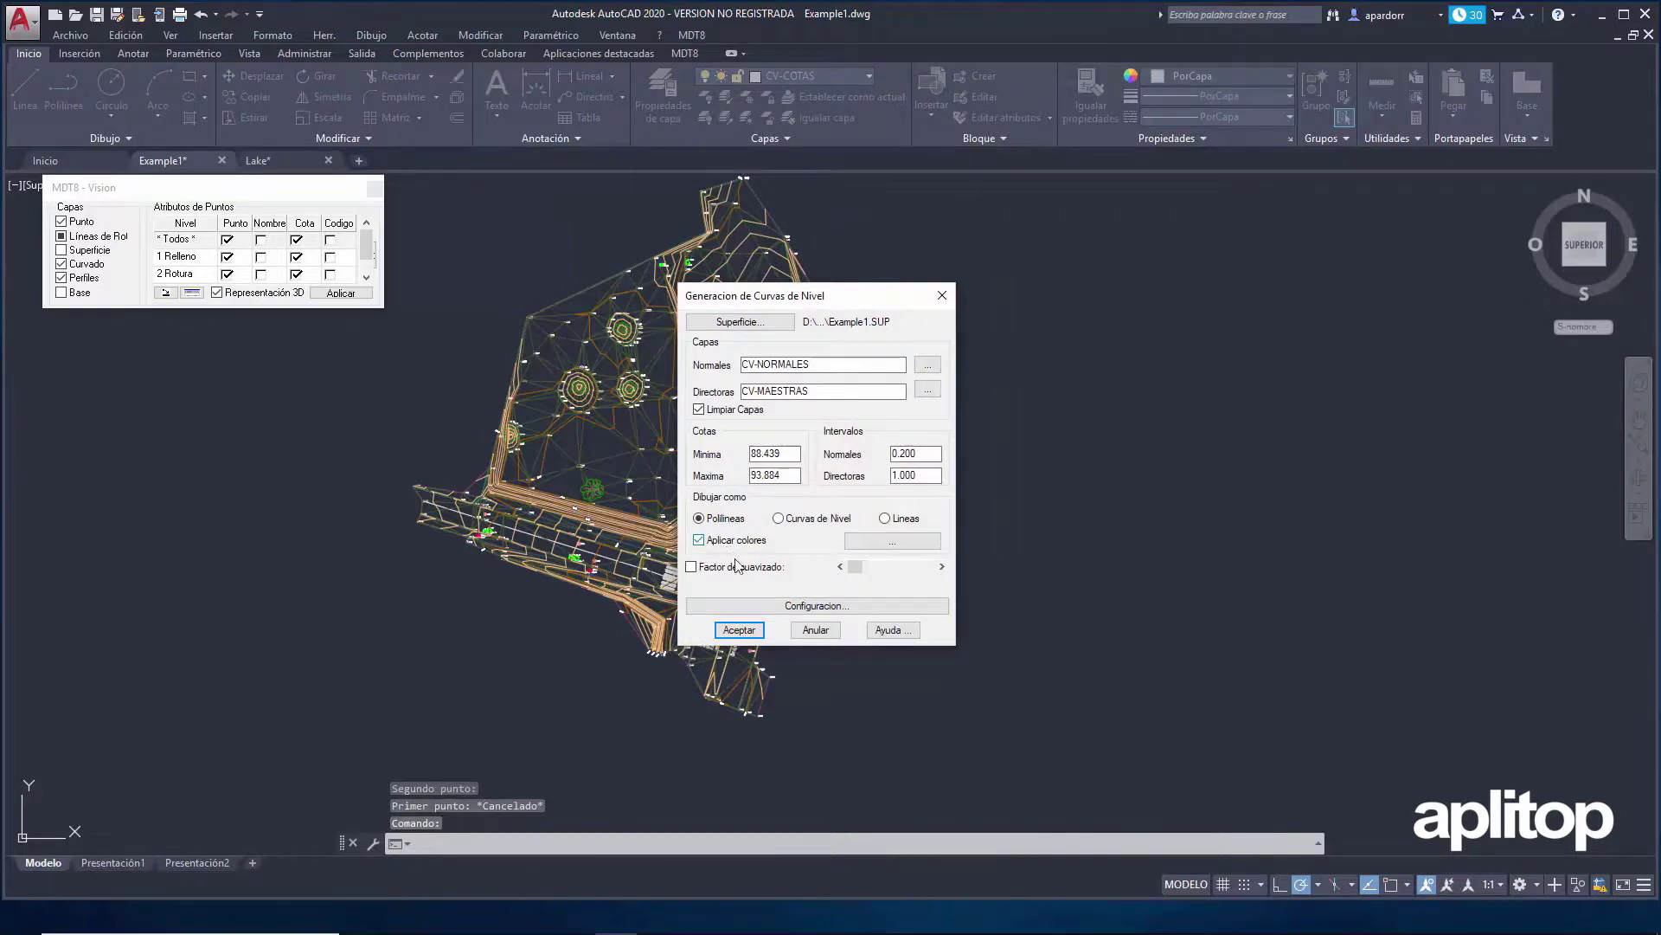
{"action": "left_click", "coordinate": [893, 543]}
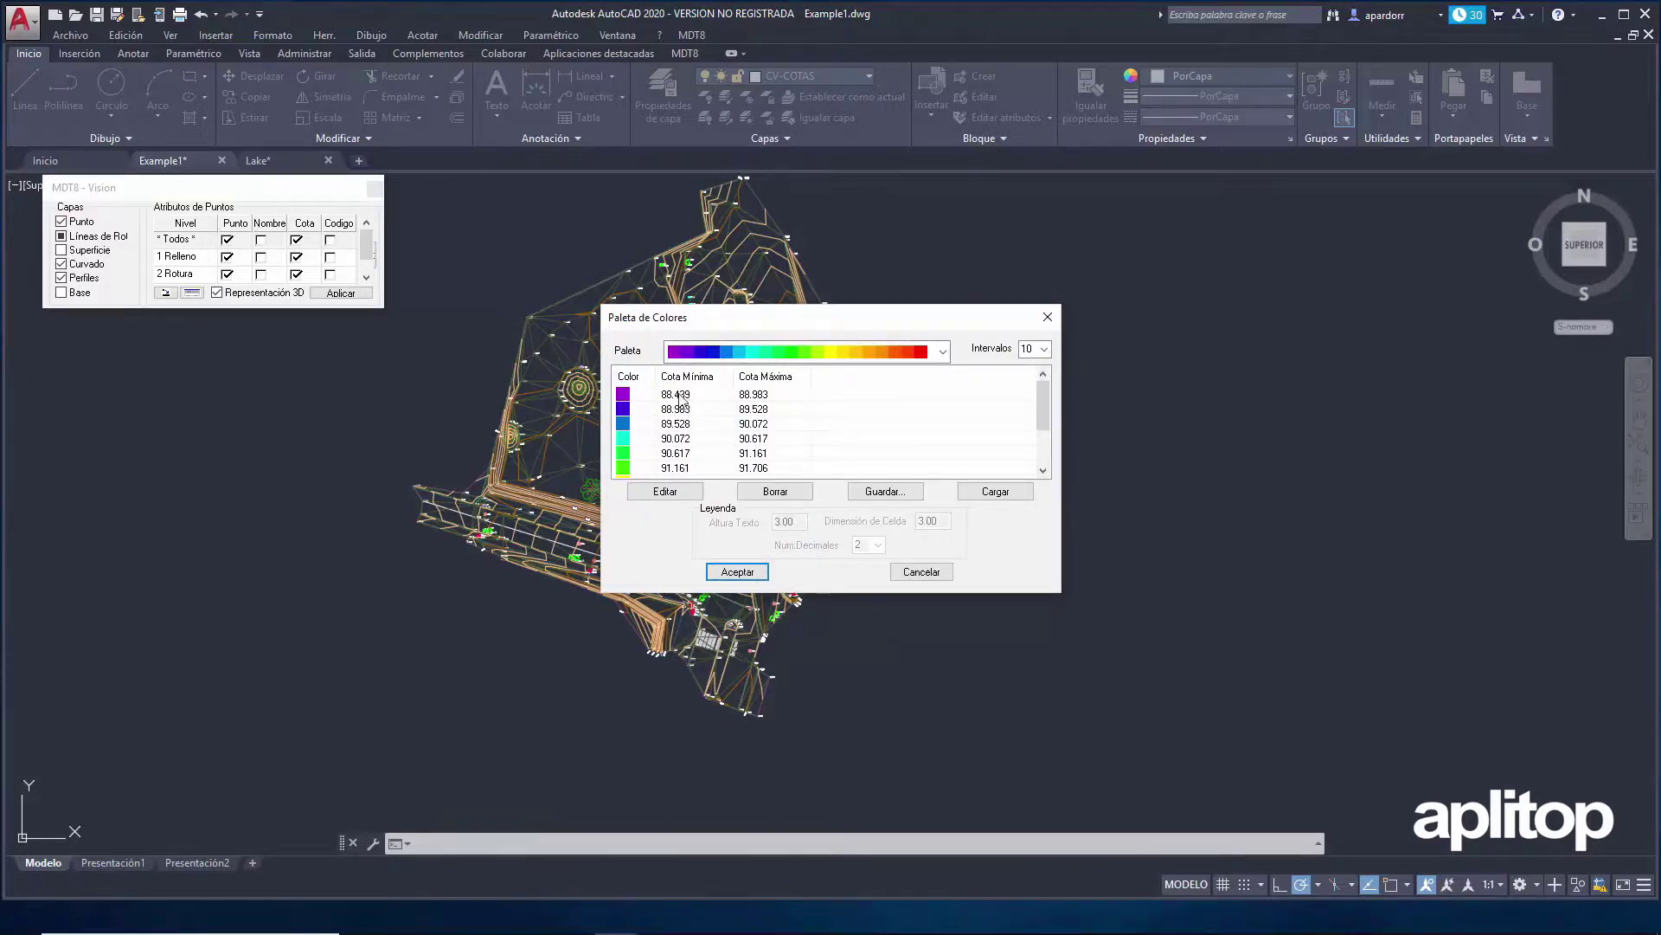
{"action": "scroll", "coordinate": [692, 404], "scroll_direction": "down", "scroll_amount": 2}
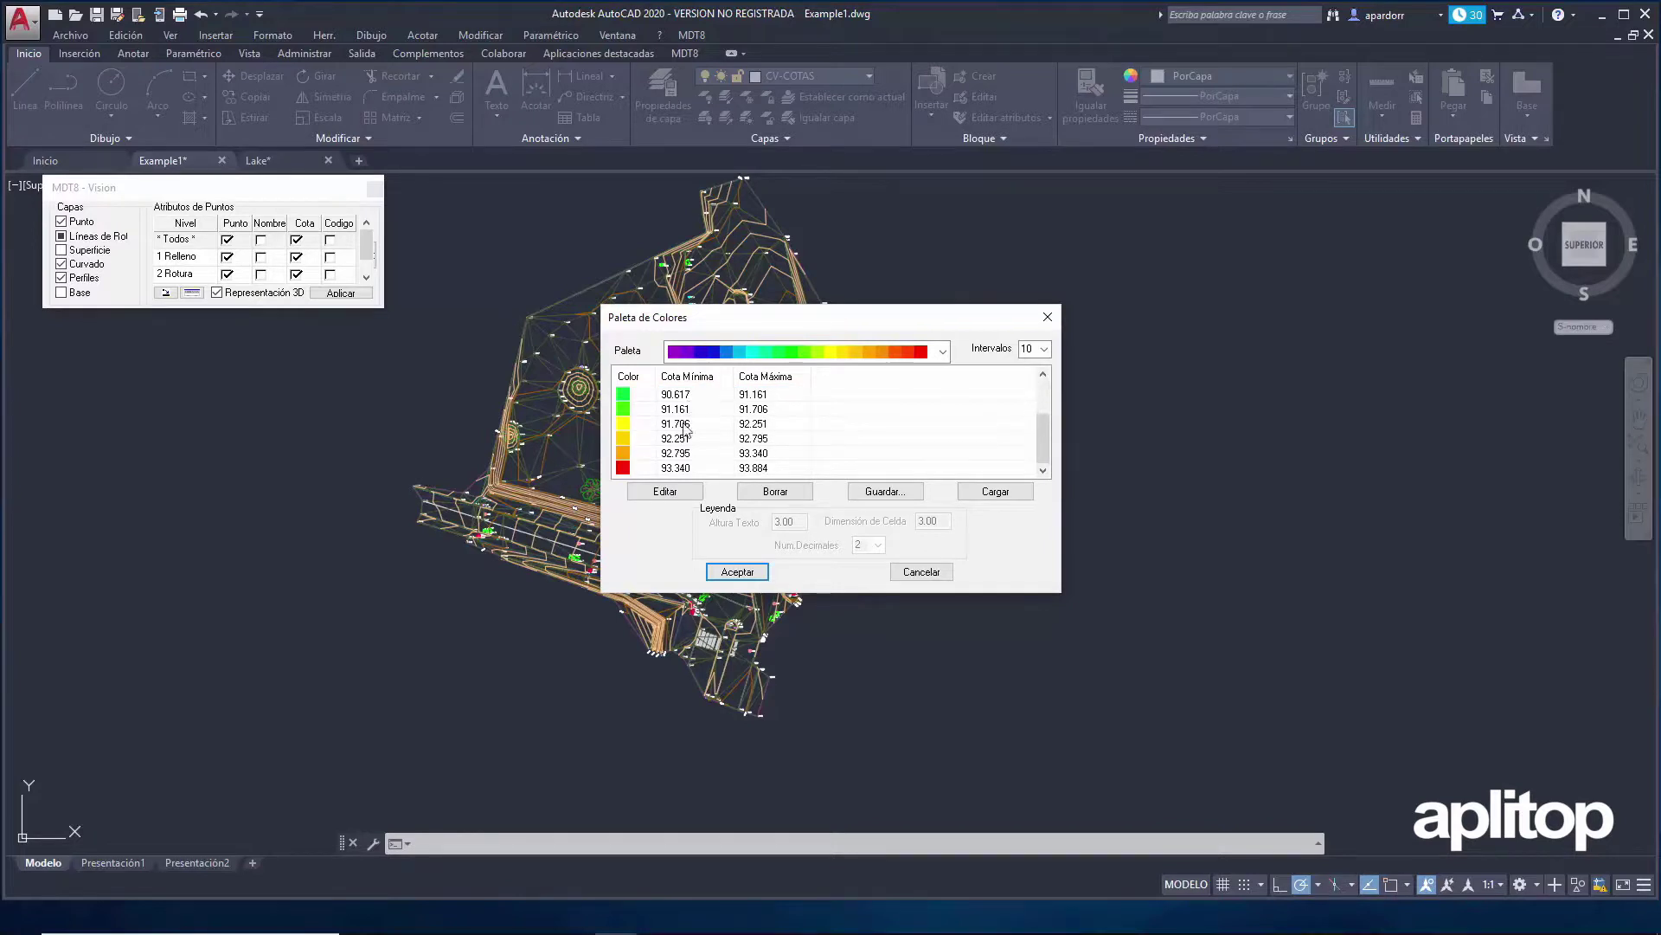
{"action": "left_click", "coordinate": [738, 575]}
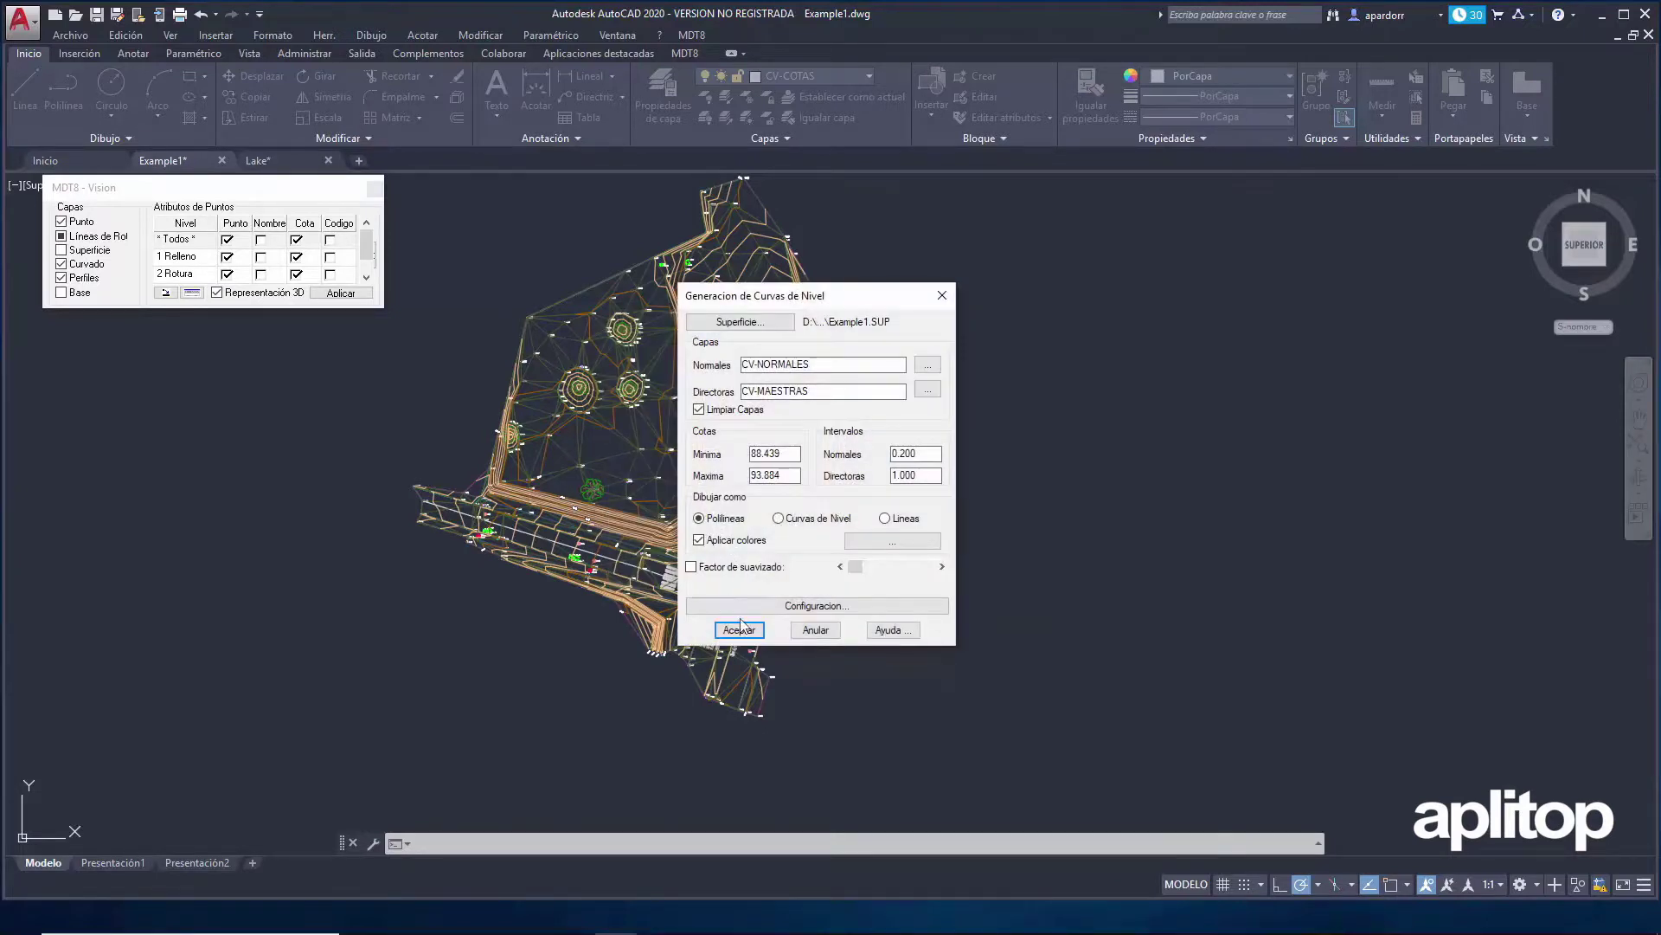
{"action": "left_click", "coordinate": [742, 631]}
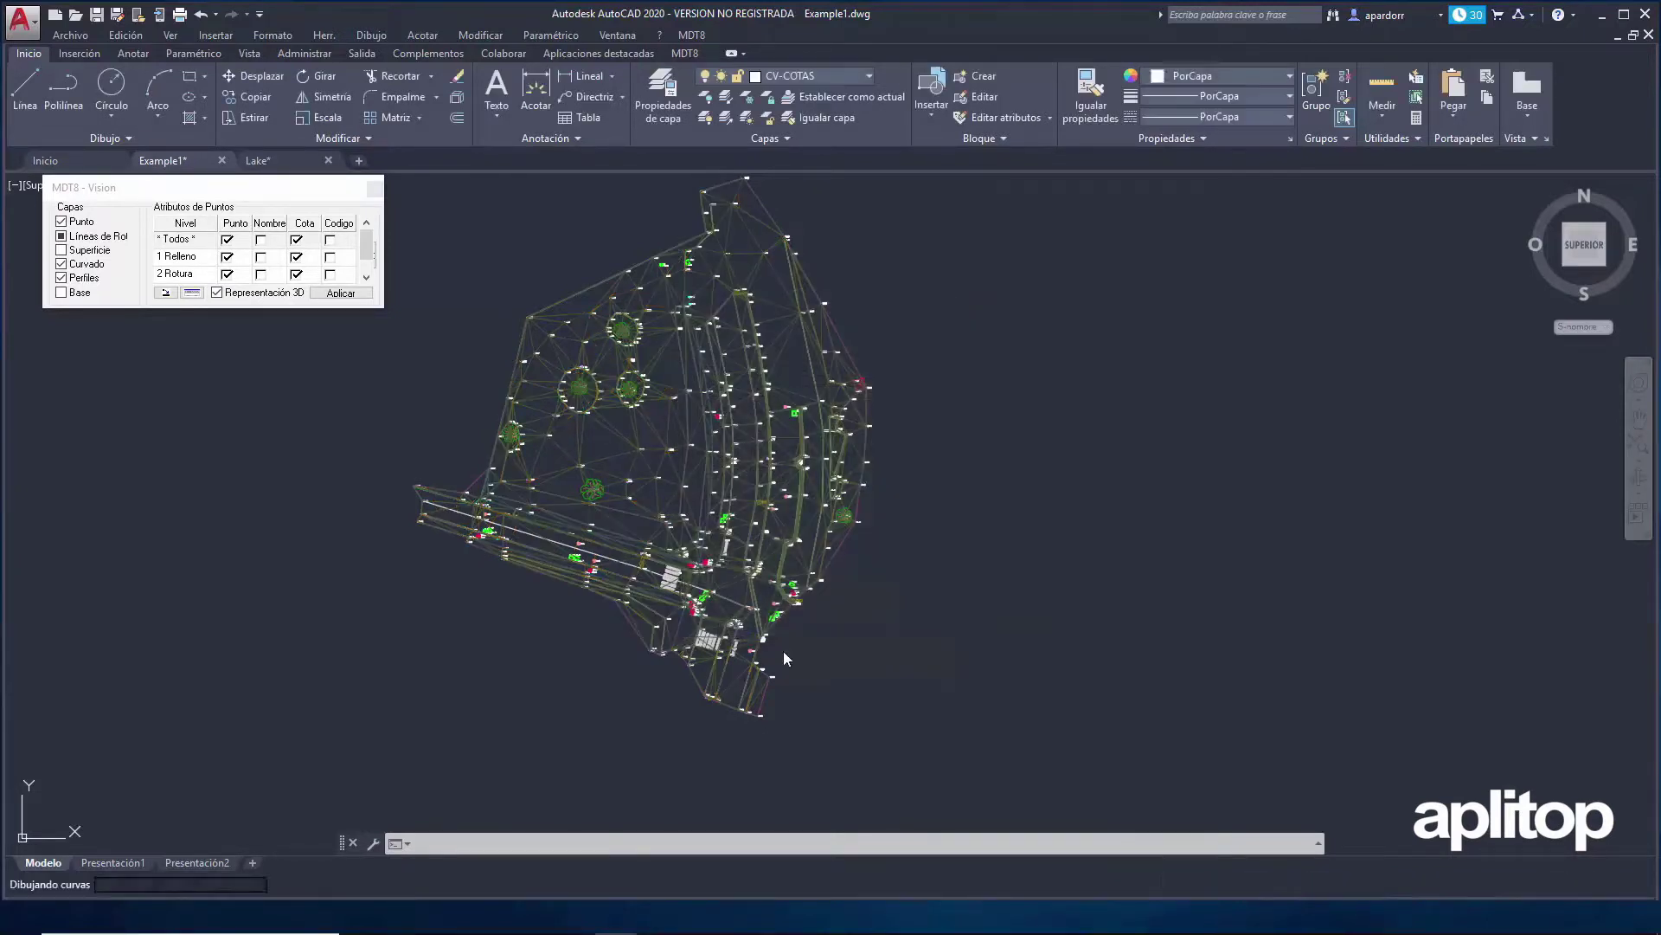
Step: Place the contour colour legend in the empty area east of the terrain
{"action": "scroll", "coordinate": [770, 588], "scroll_direction": "down", "scroll_amount": 2}
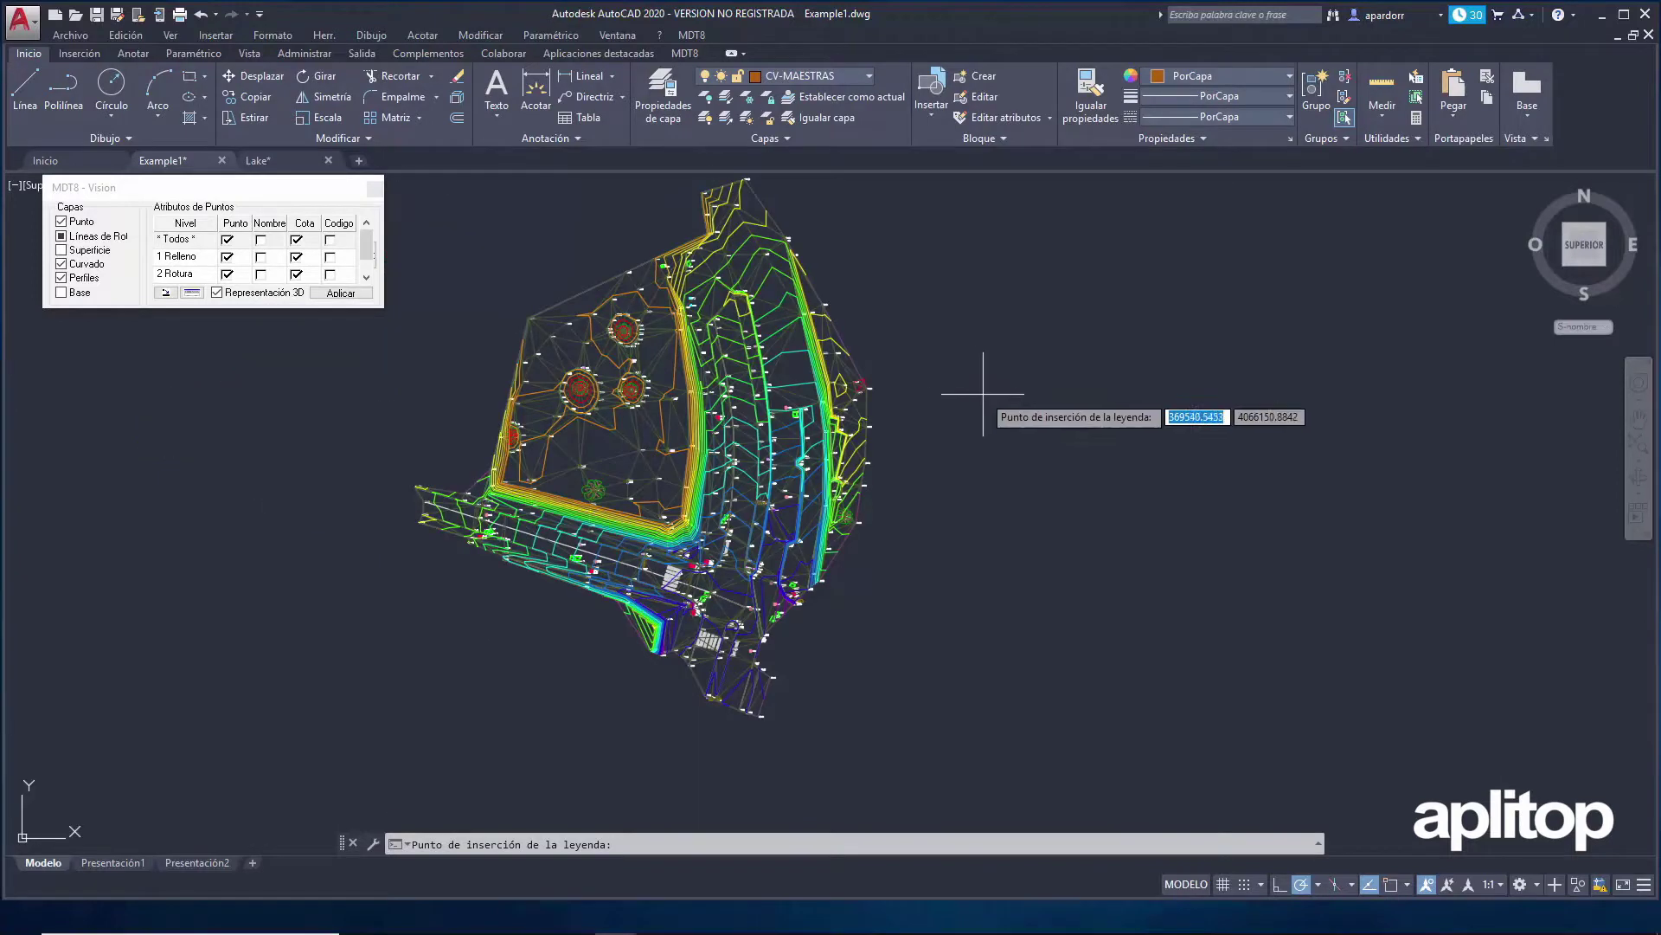
{"action": "left_click", "coordinate": [984, 391]}
{"action": "scroll", "coordinate": [874, 506], "scroll_direction": "up", "scroll_amount": 2}
Step: Trace a water-drop path from the northern road area on layer CAIDA_GOTA, as a grouped 3D polyline with a circle of radius 1
{"action": "left_click", "coordinate": [691, 35]}
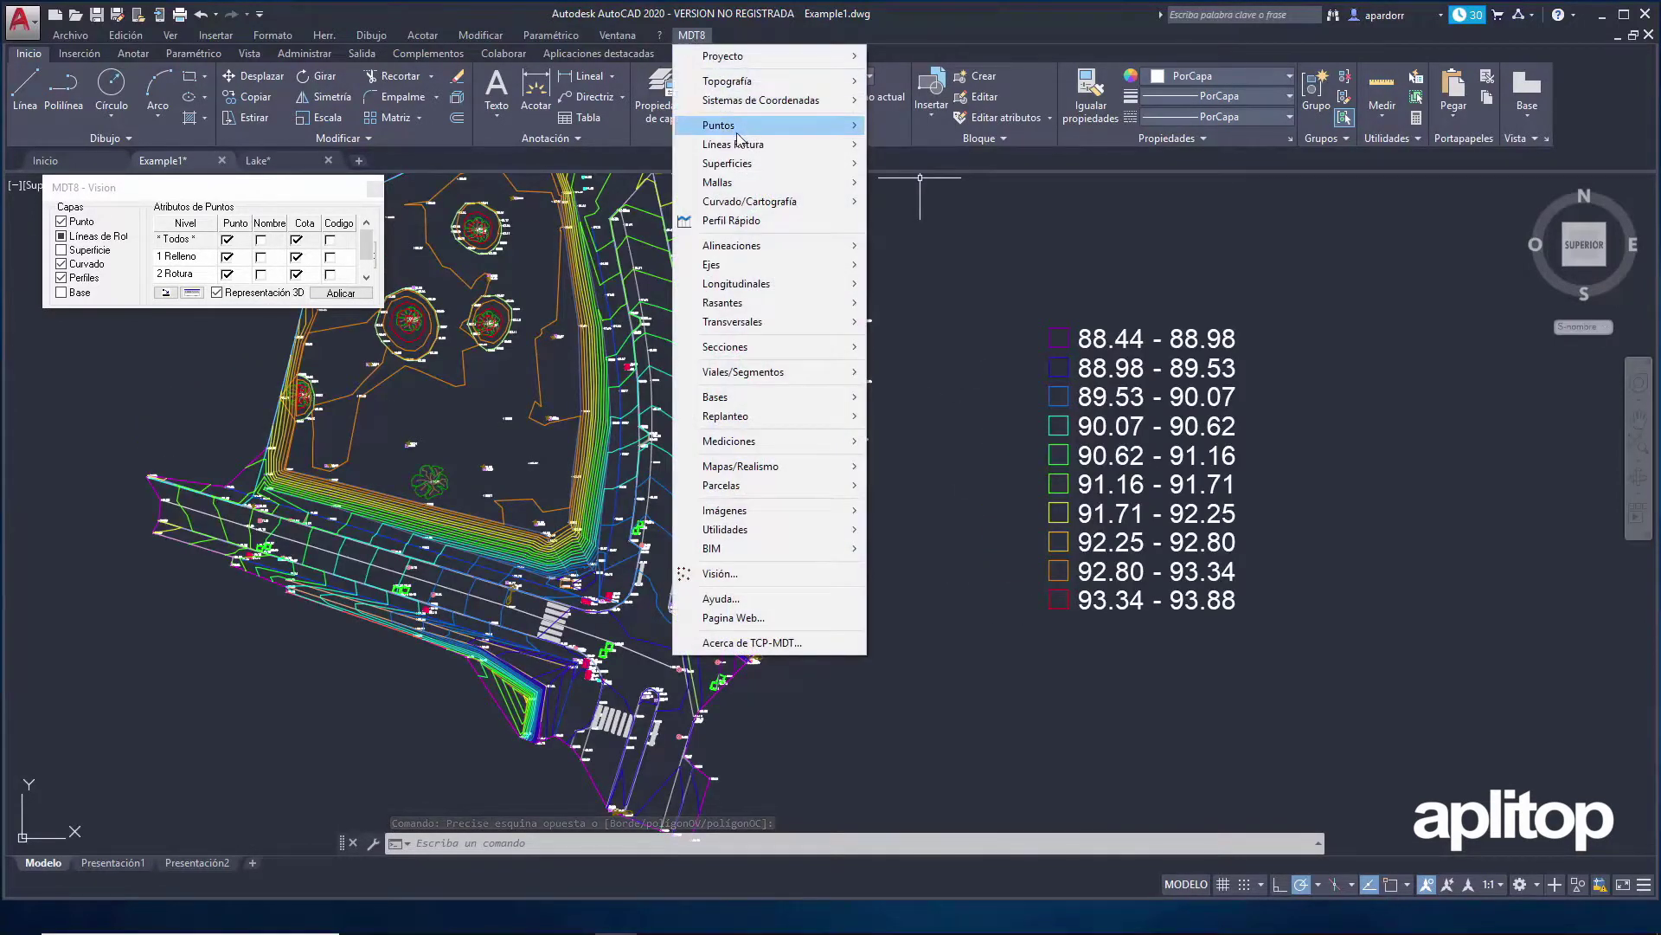
{"action": "mouse_move", "coordinate": [750, 172]}
{"action": "mouse_move", "coordinate": [986, 556]}
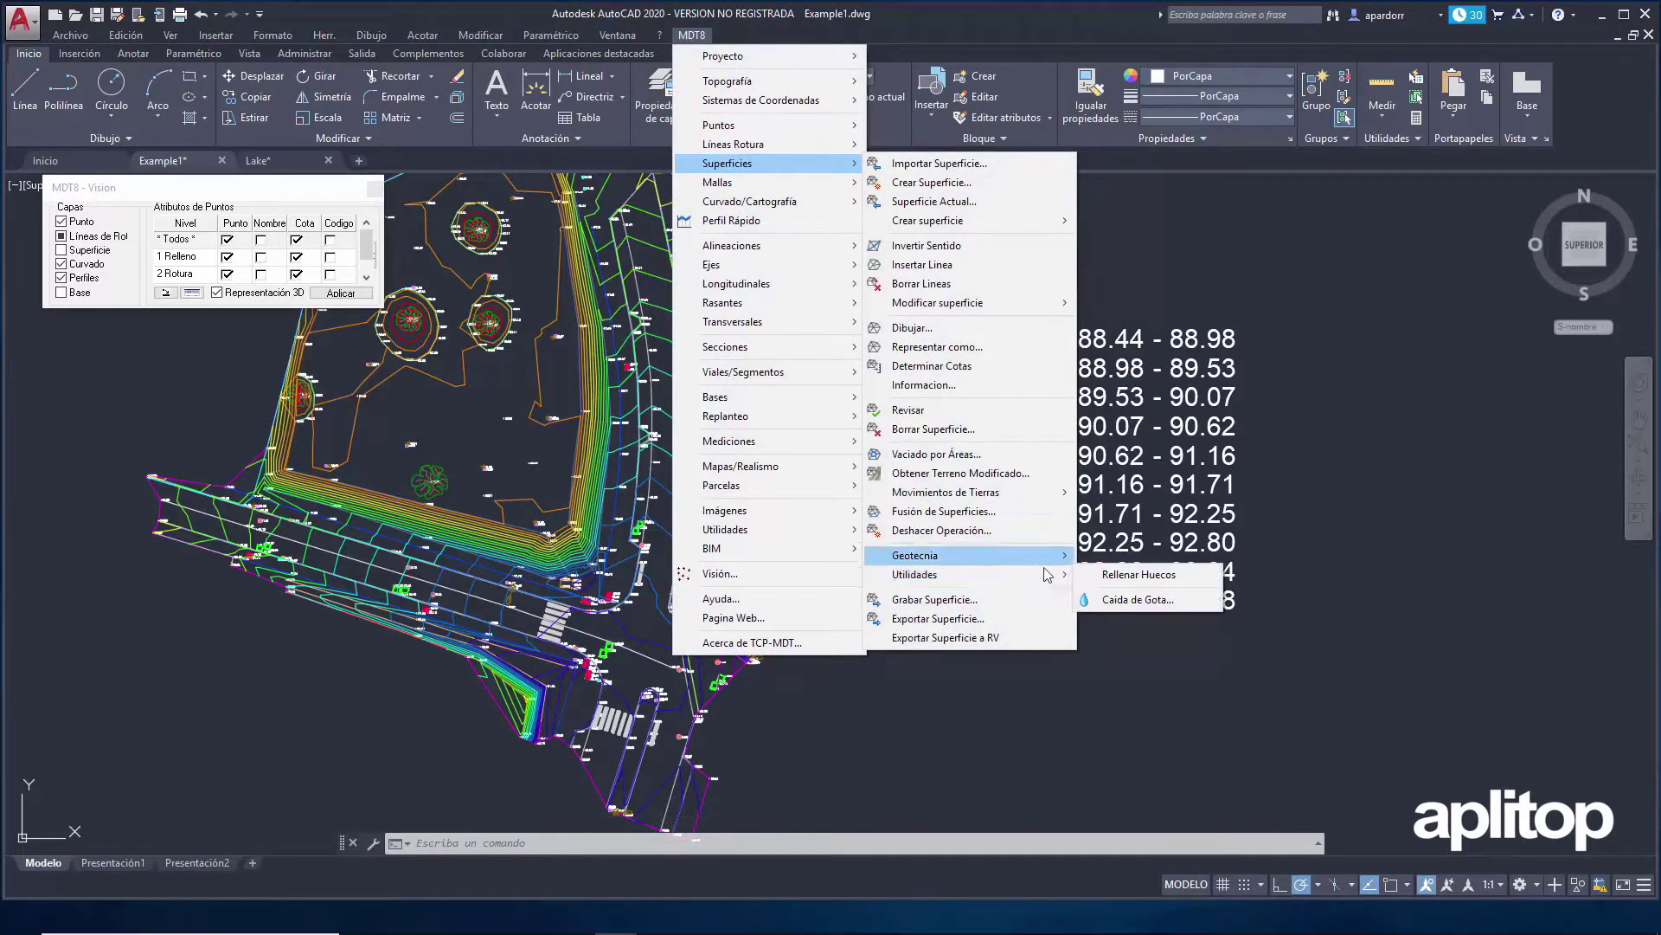
{"action": "left_click", "coordinate": [1136, 599]}
{"action": "left_click_drag", "start_coordinate": [785, 390], "coordinate": [955, 191]}
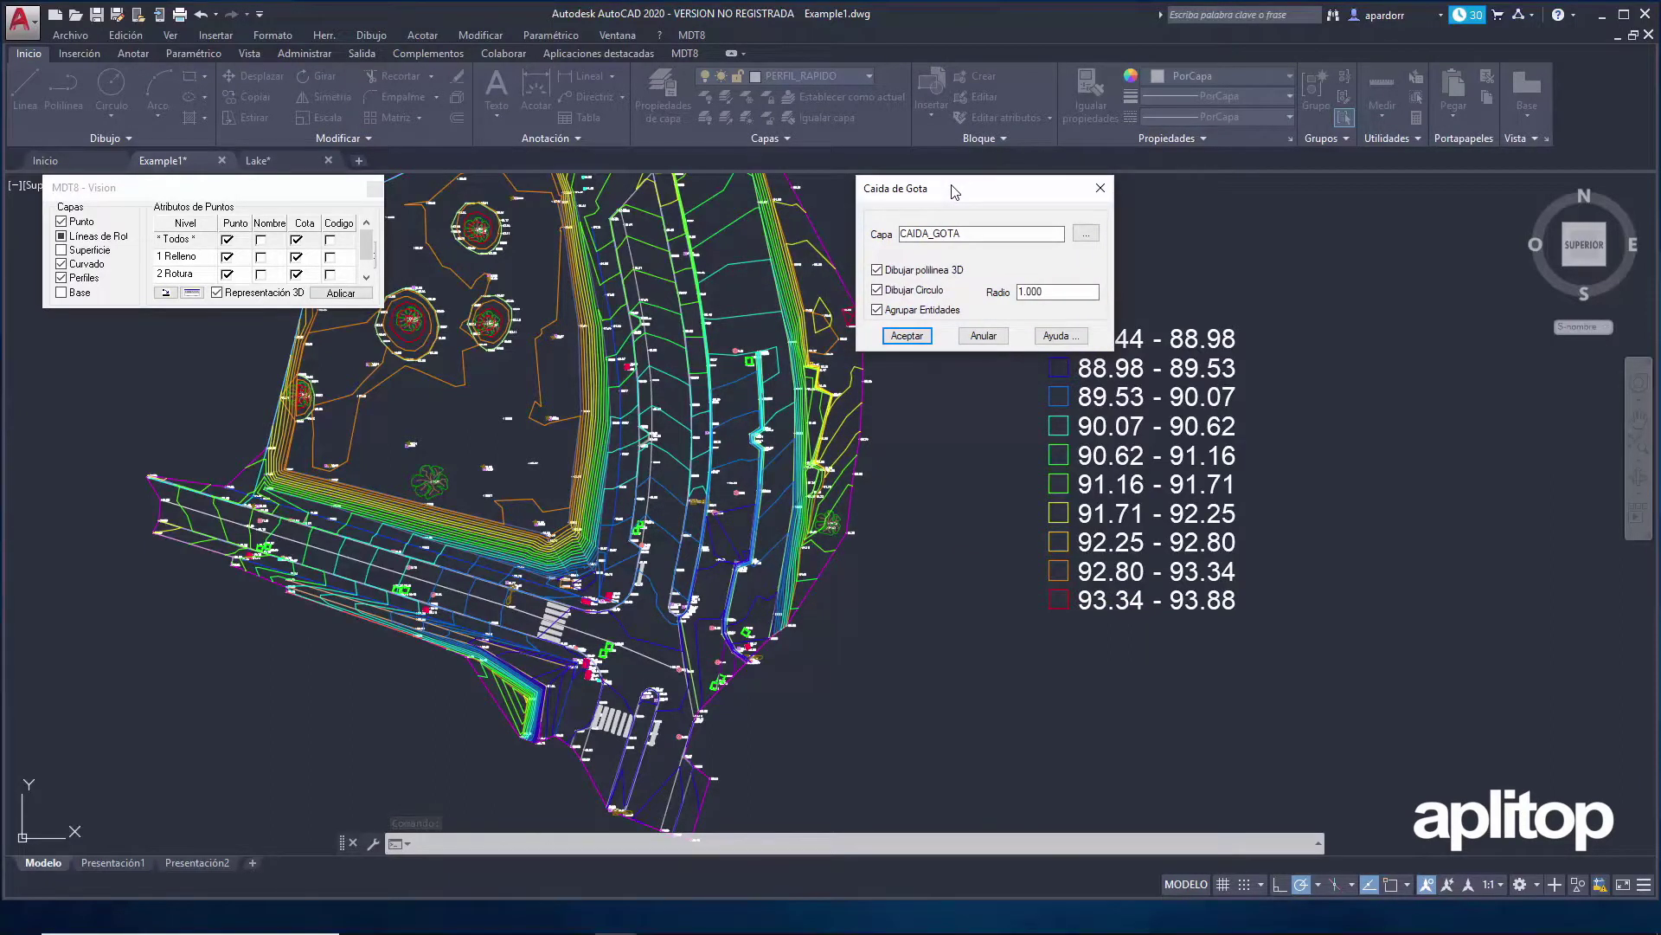
{"action": "left_click", "coordinate": [906, 336]}
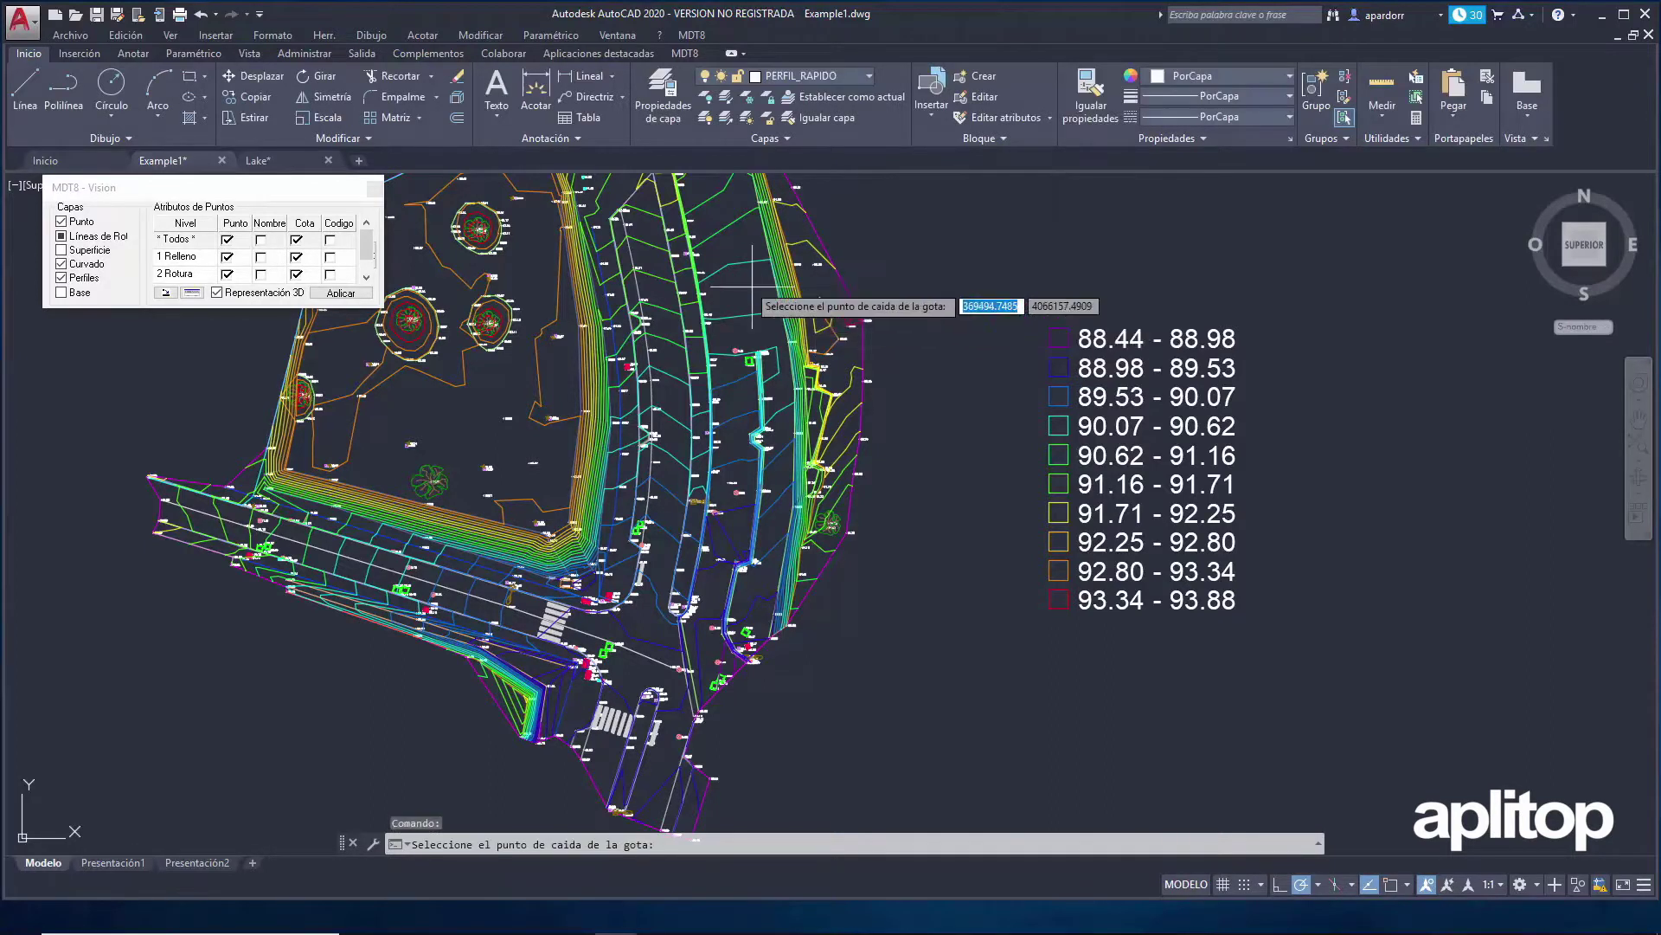
{"action": "left_click", "coordinate": [660, 223]}
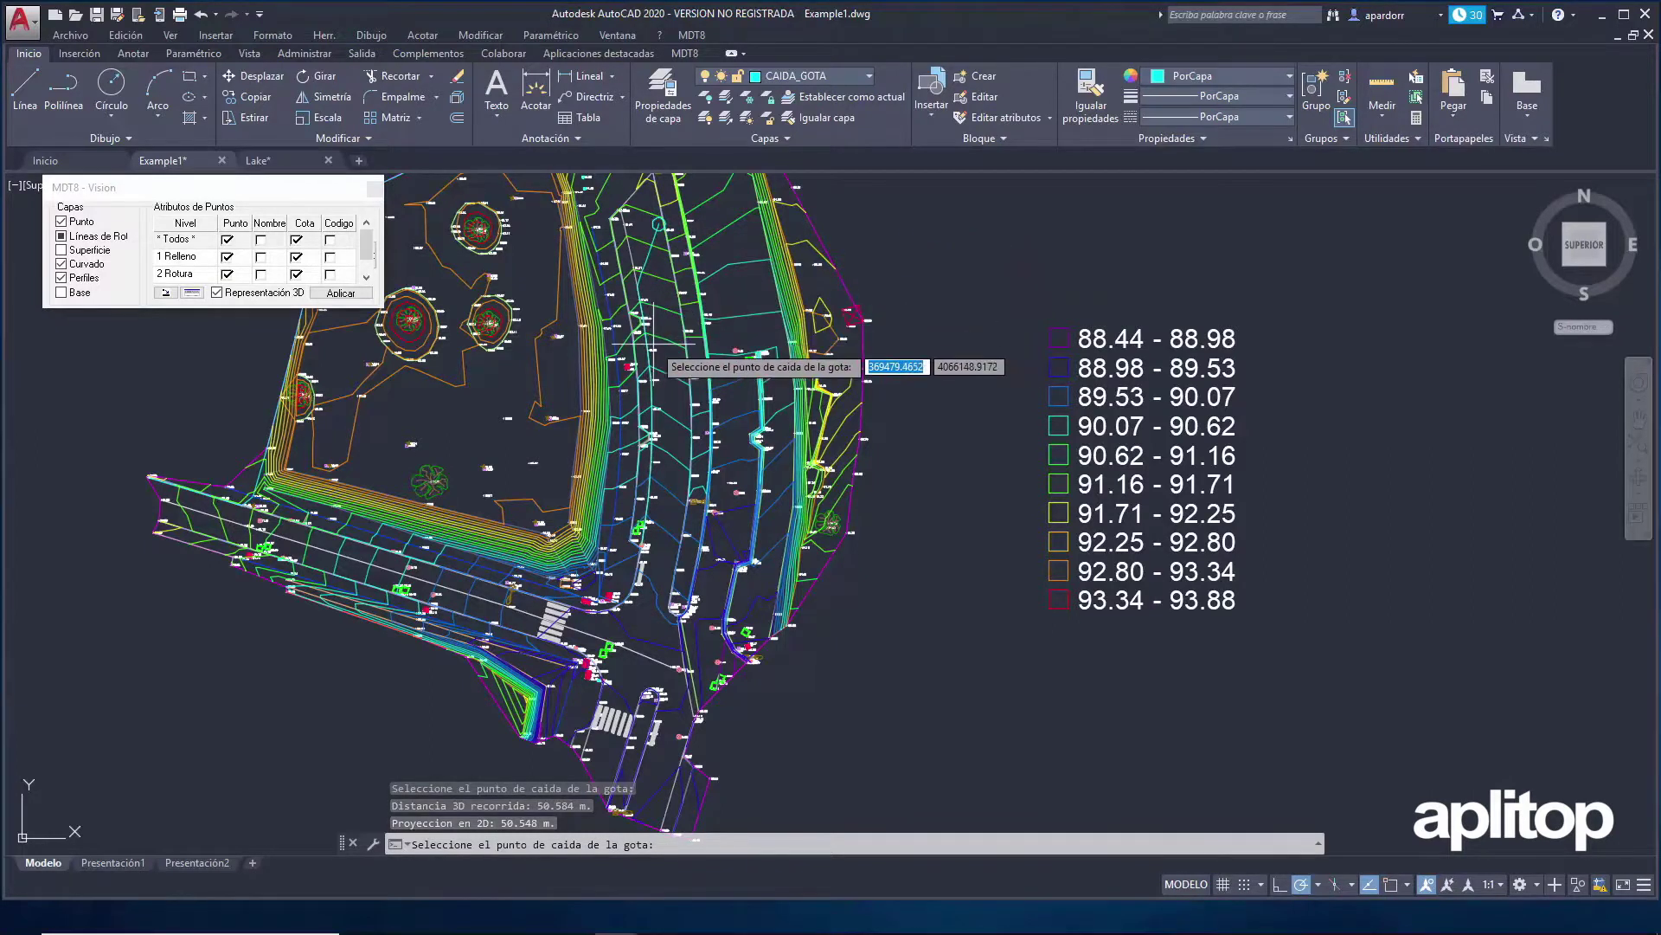
{"action": "scroll", "coordinate": [644, 553], "scroll_direction": "up", "scroll_amount": 5}
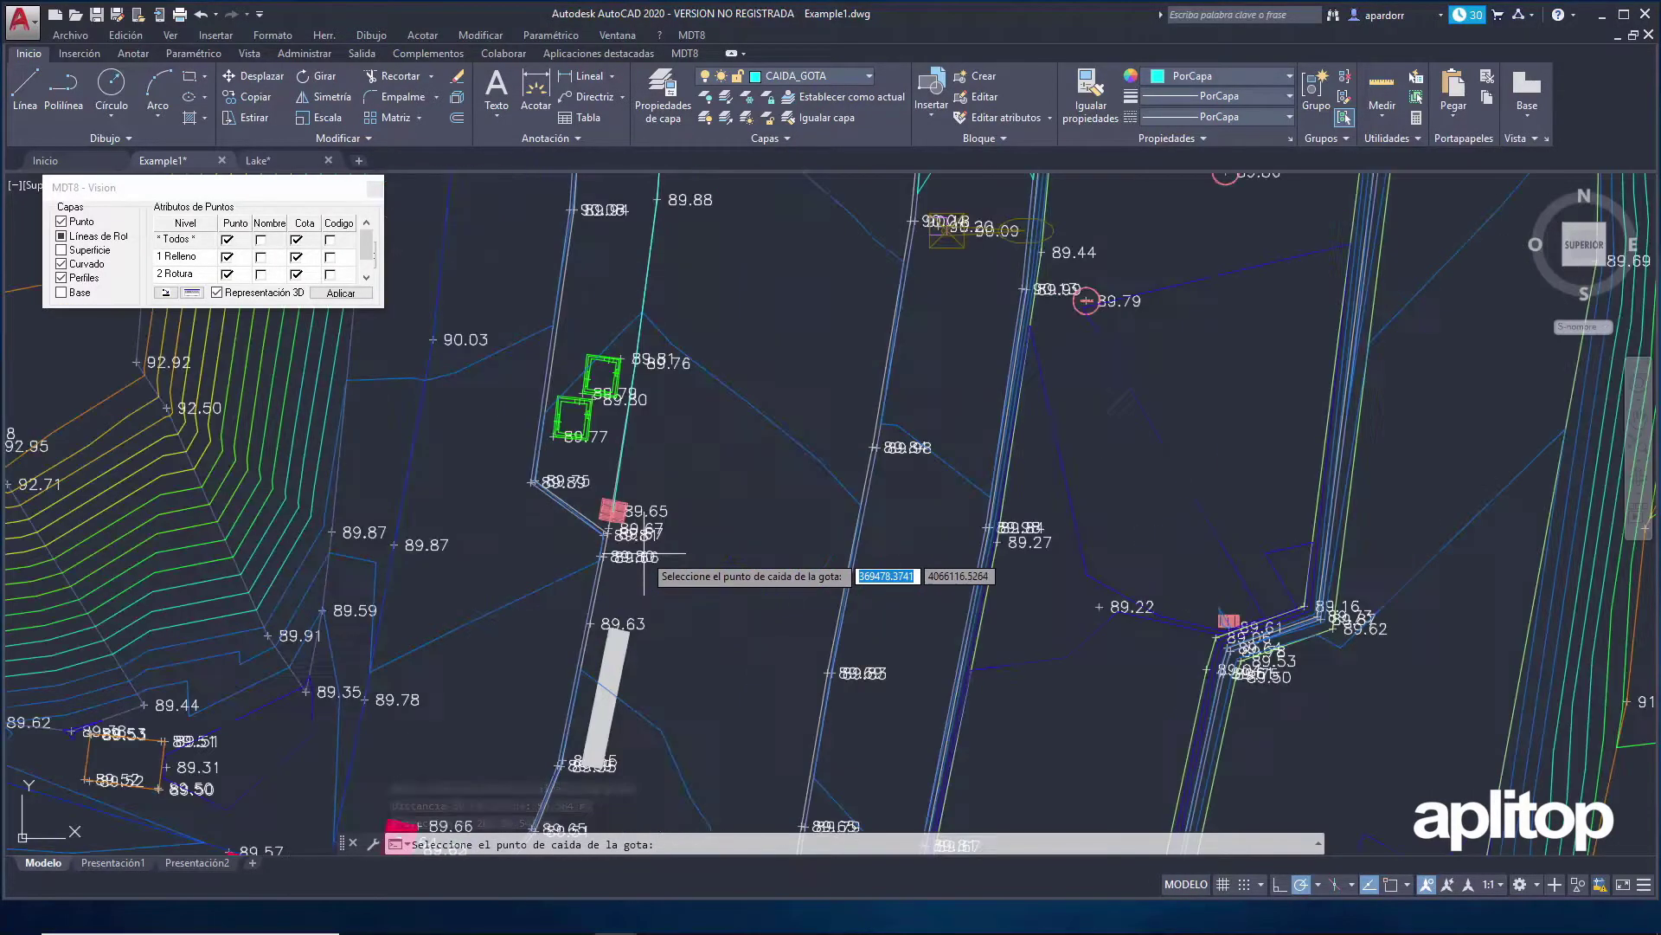